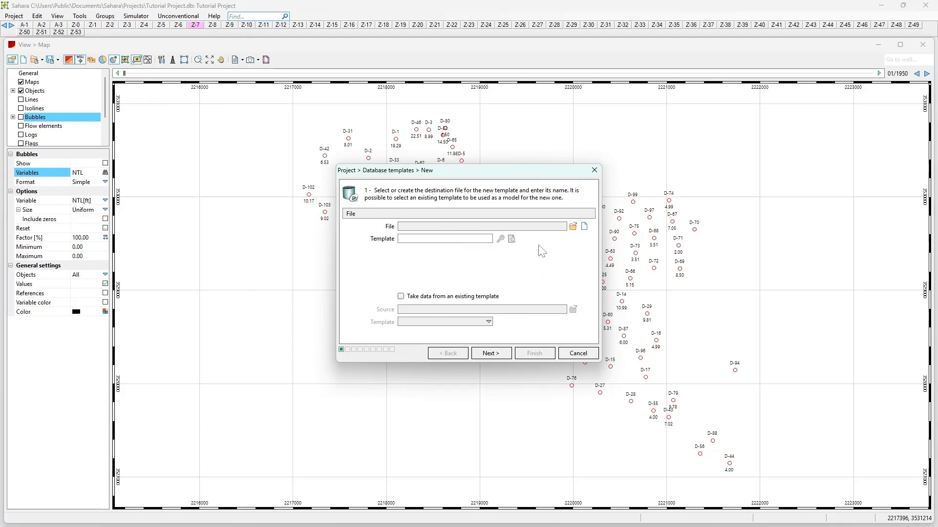
Create the destination file "Templates file ProdInj" in the DB templates folder for the new database template.
click(588, 230)
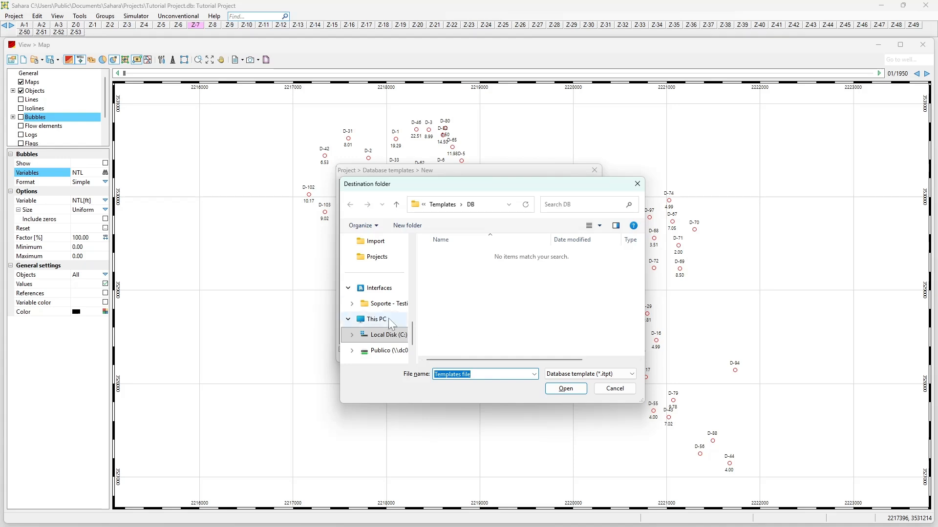
click(482, 375)
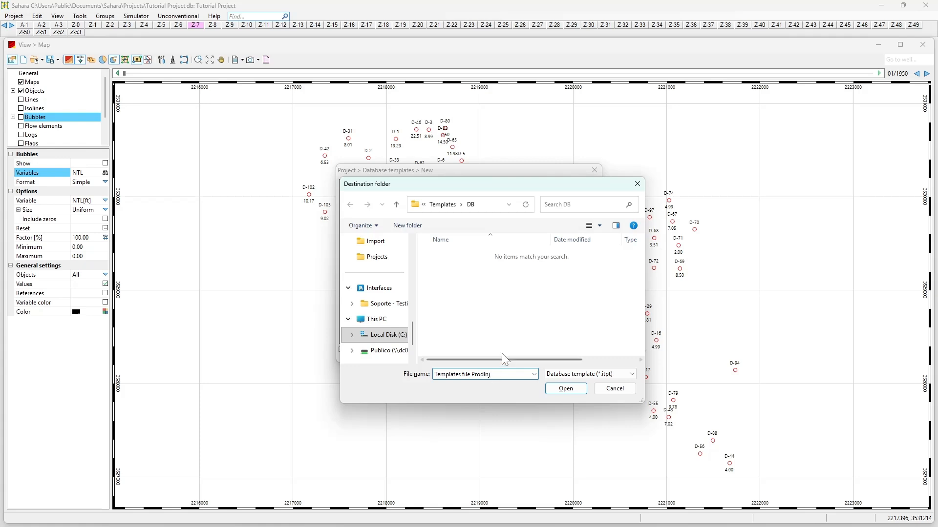
click(583, 387)
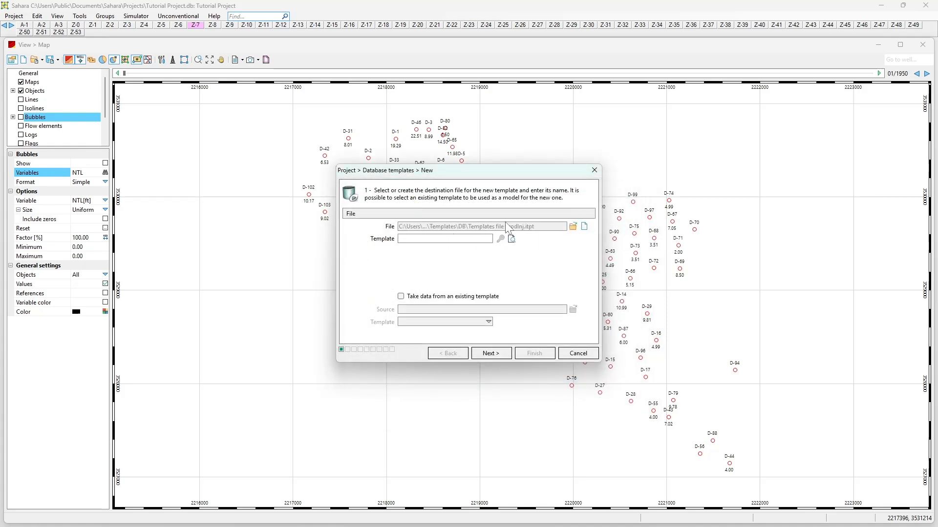
click(177, 348)
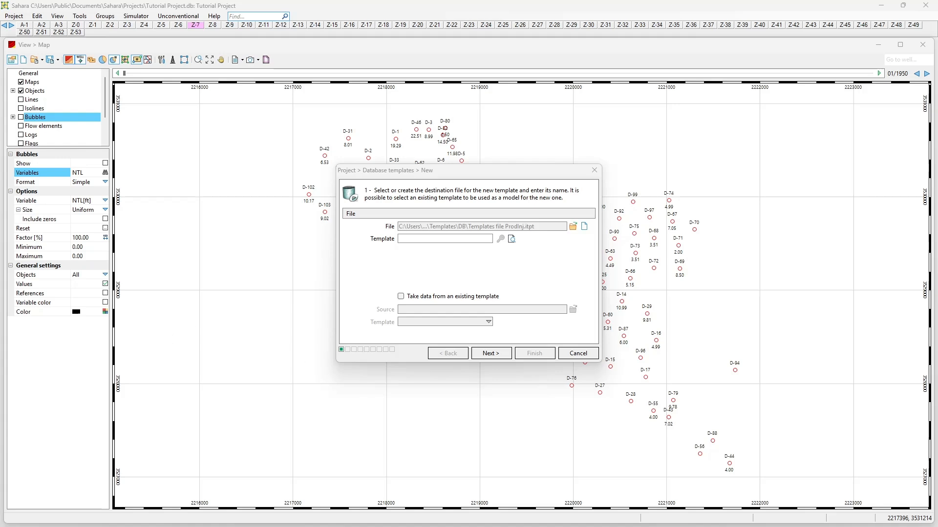
Name the new template Monthly Productions, without a password or an existing template as model, and proceed to the data options.
click(400, 239)
click(500, 239)
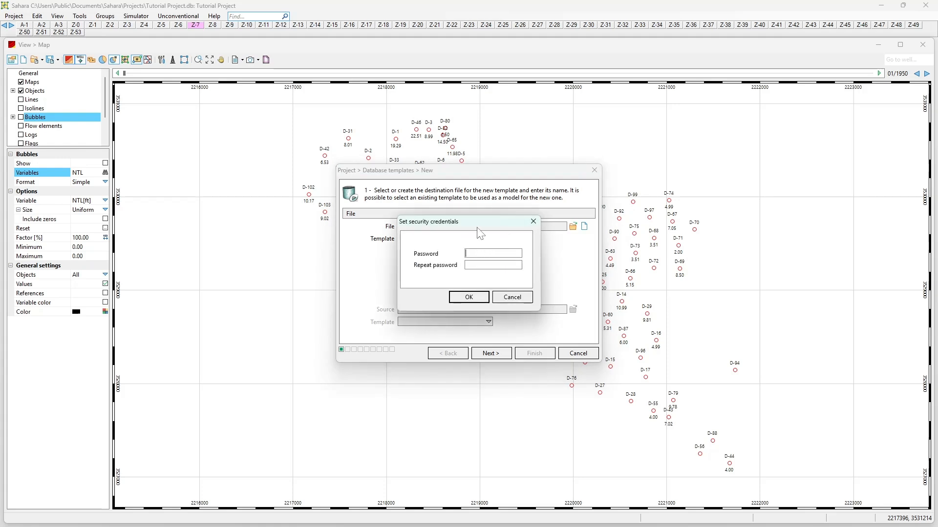
click(533, 222)
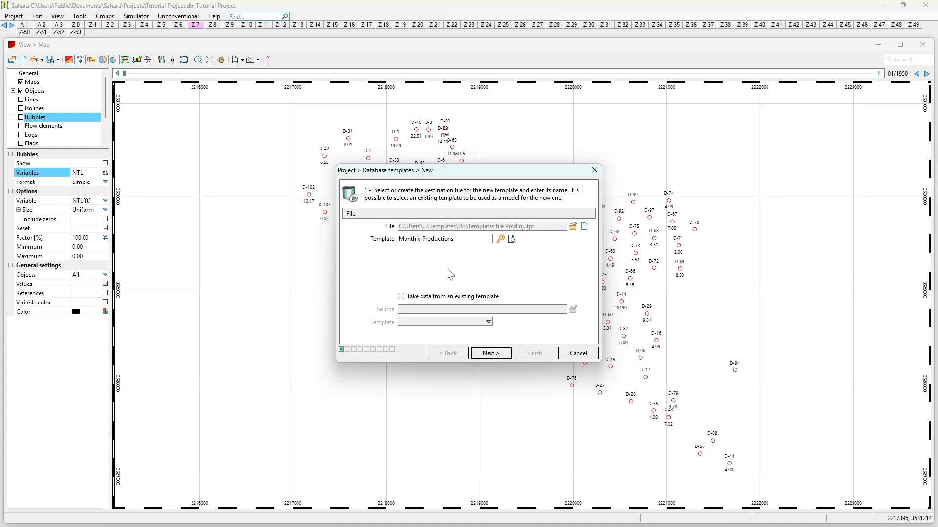
click(402, 297)
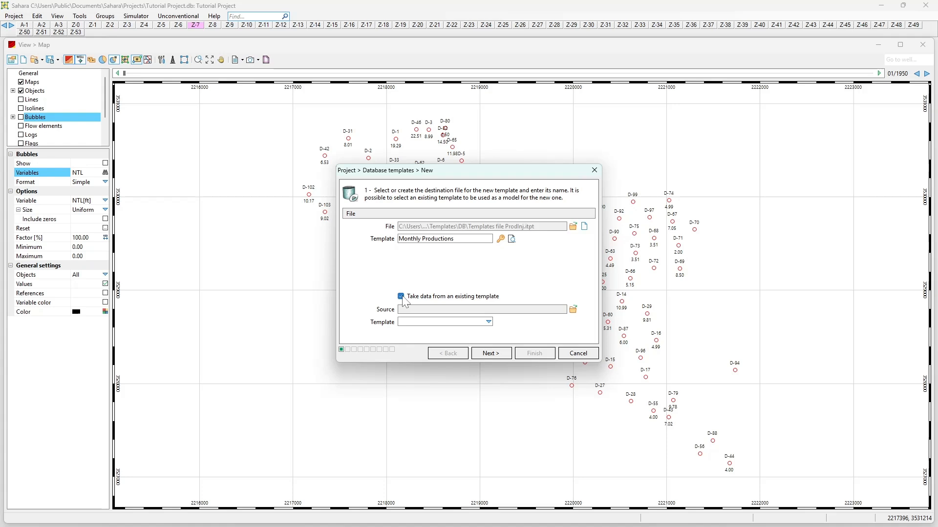
click(402, 297)
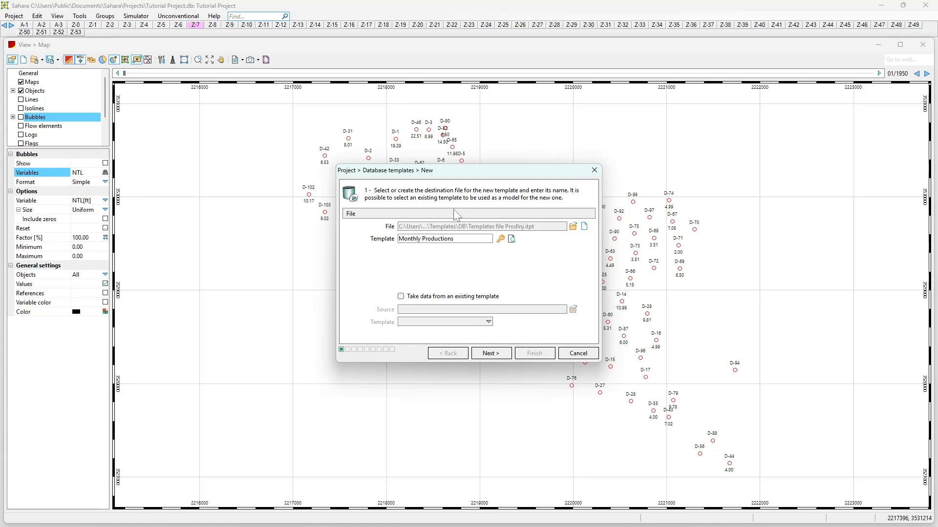
click(494, 355)
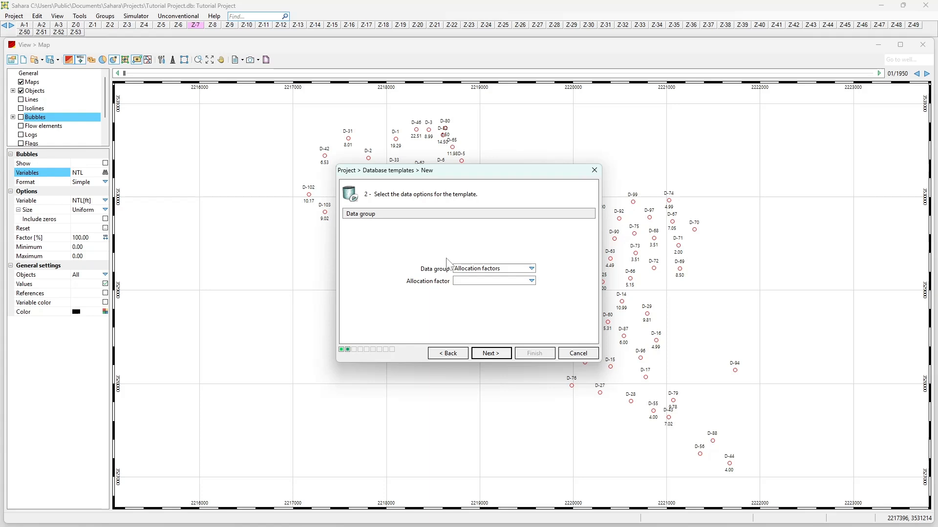
Set the template's data group to Monthly productions with the History scenario and continue to the connection provider.
click(459, 269)
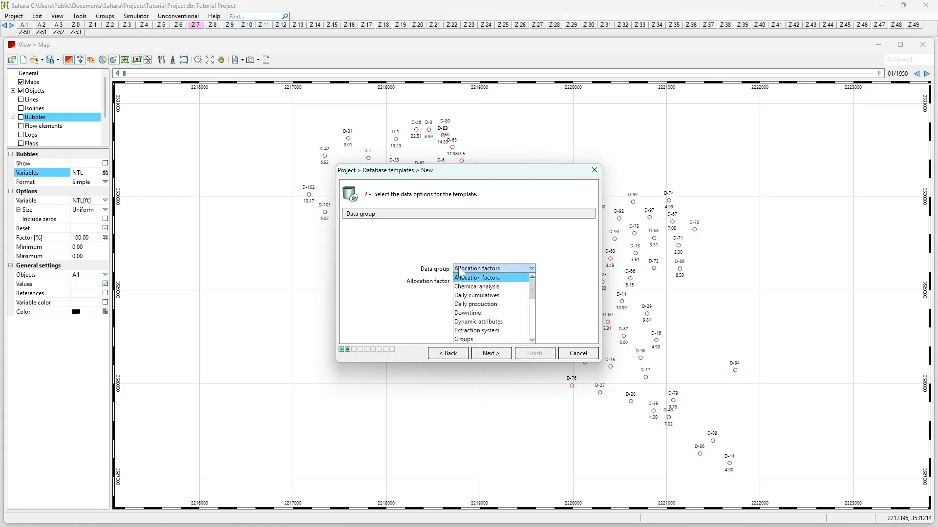
scroll(462, 298, down, 3)
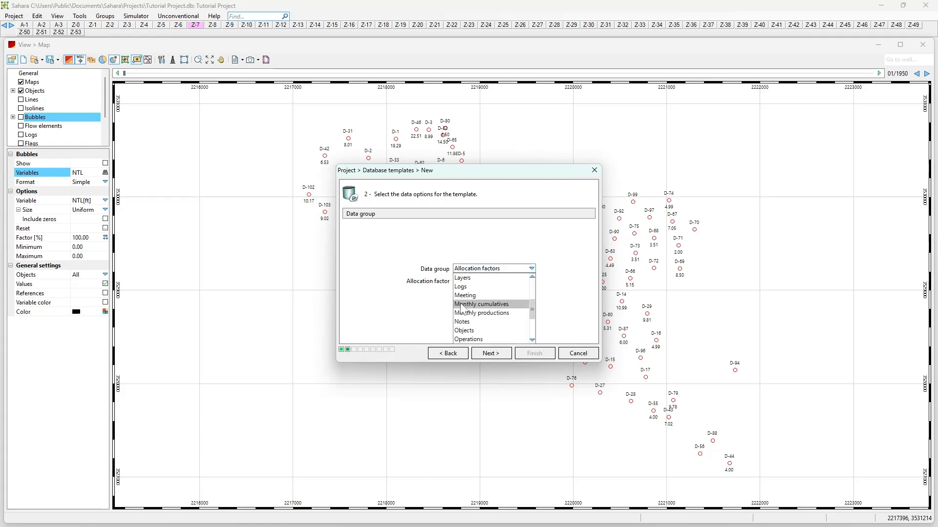
click(459, 313)
click(464, 282)
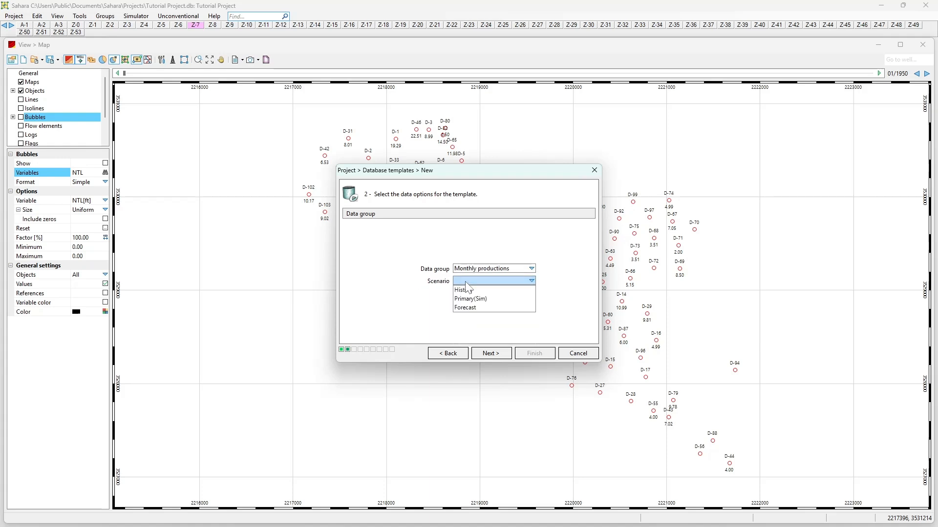
click(464, 290)
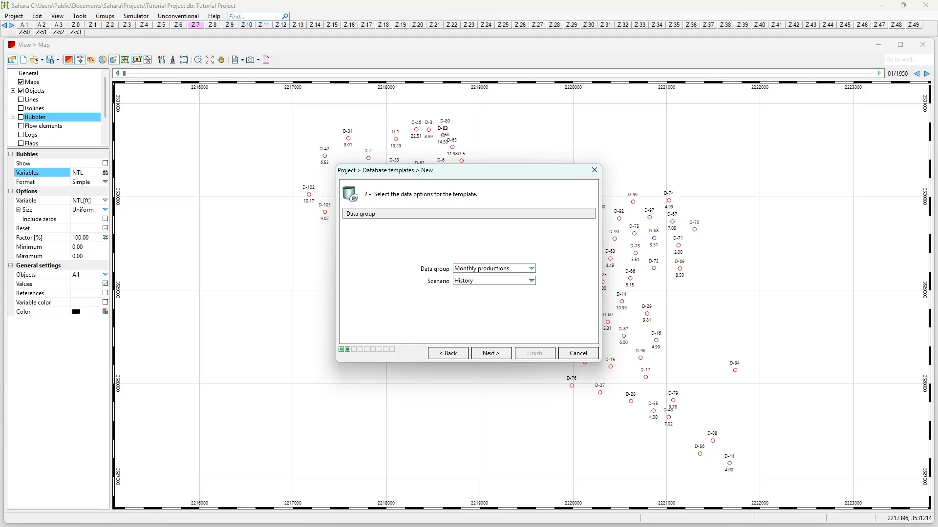
click(503, 353)
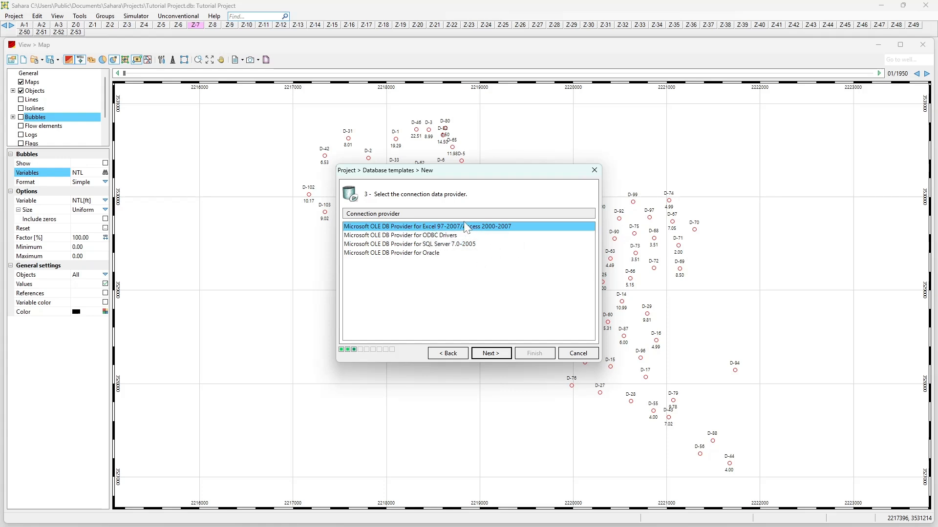
Use the Microsoft OLE DB provider for Excel/Access and choose the Access file Orion - Monthly Productions.mdb as data source.
click(493, 353)
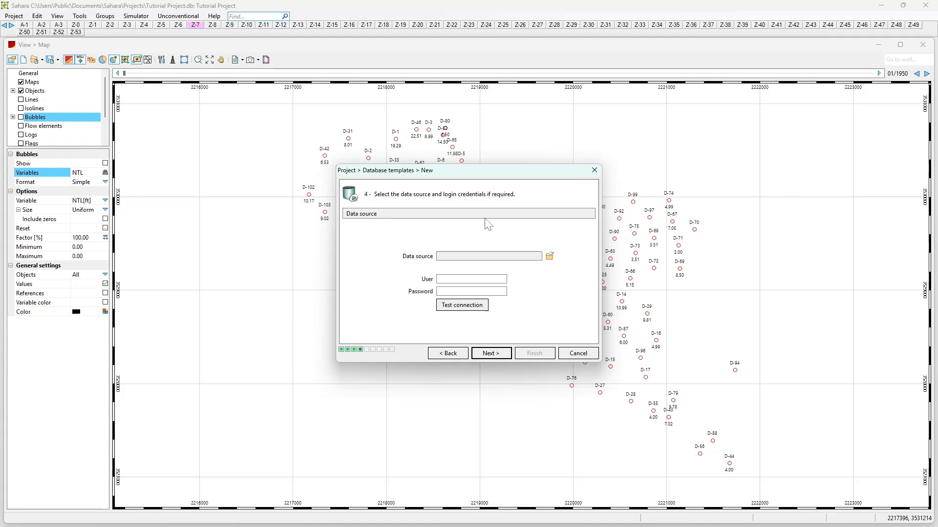
click(550, 257)
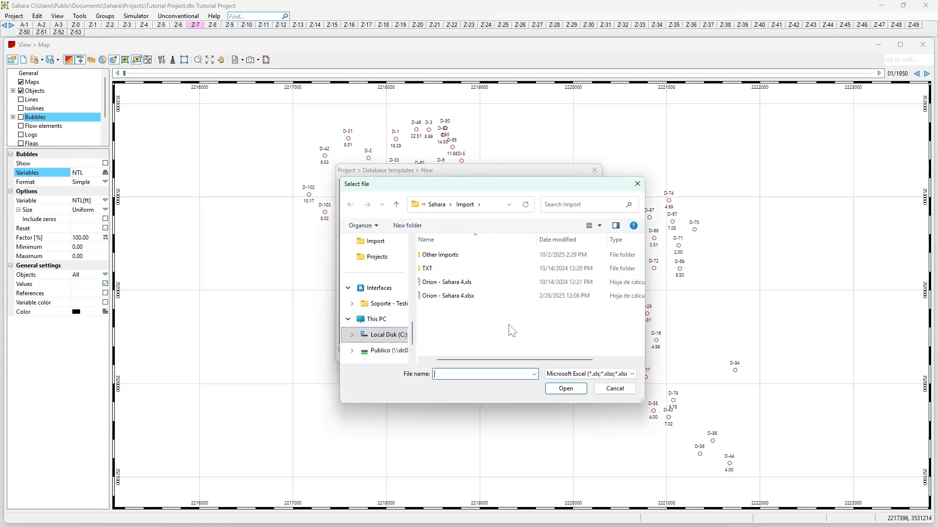
click(562, 374)
click(567, 391)
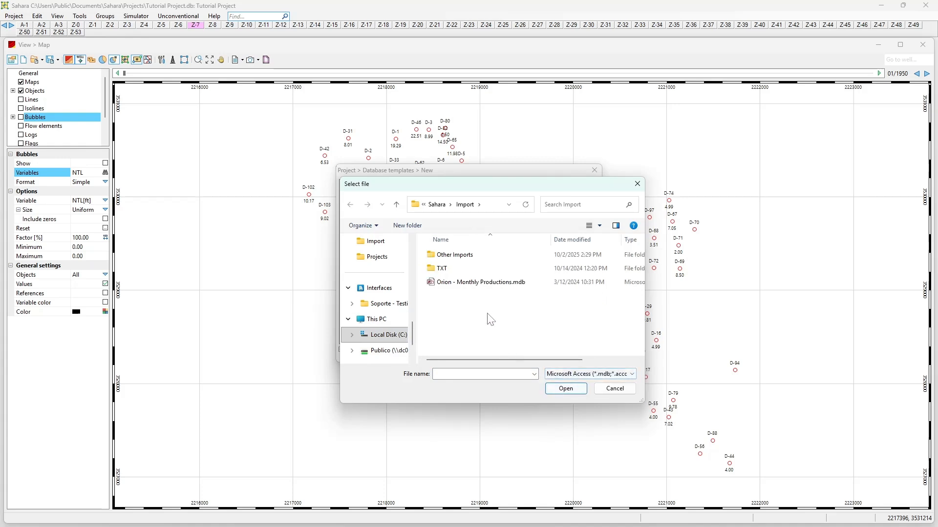
double_click(482, 285)
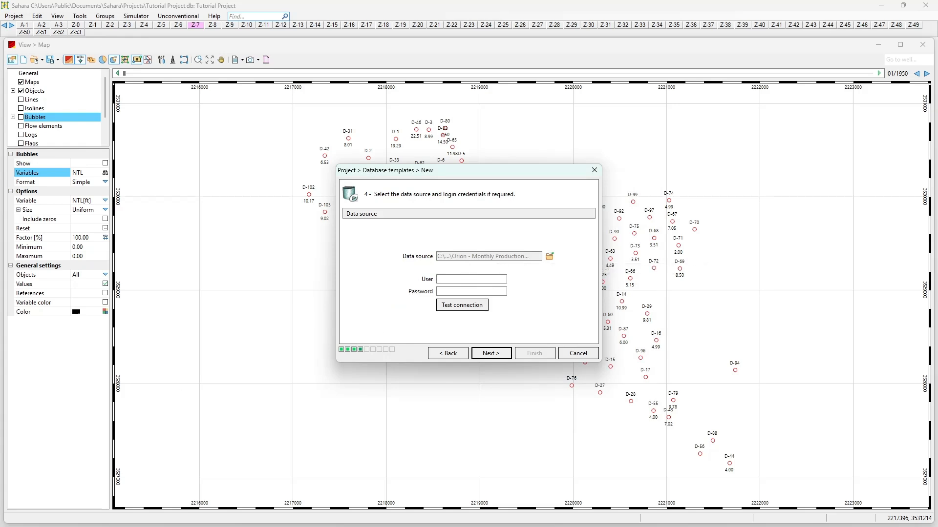
Test the data source connection, dismiss the result, and accept Tables and views as the method to get the data.
click(456, 305)
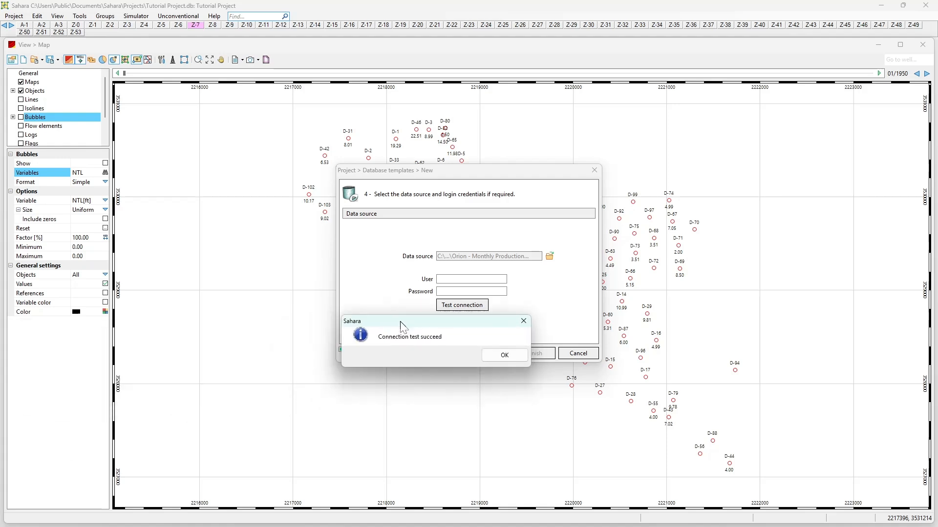
click(522, 318)
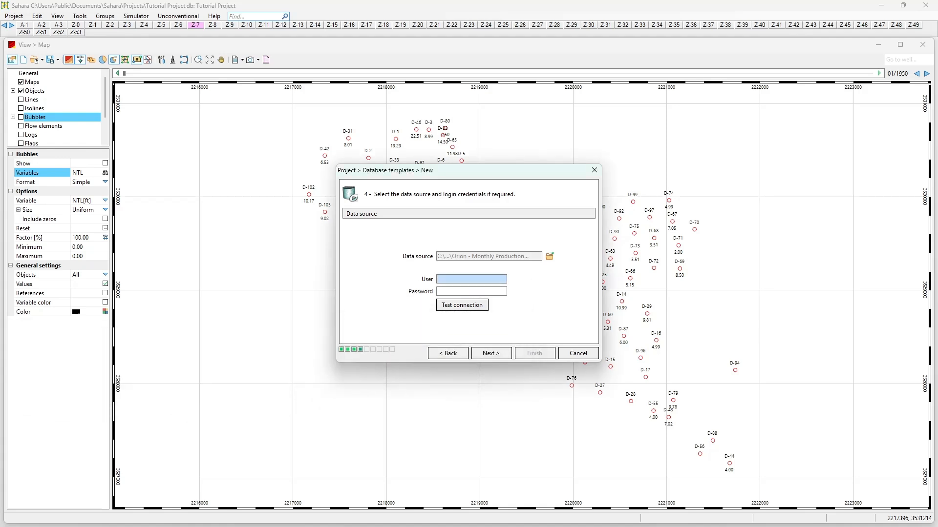
click(462, 307)
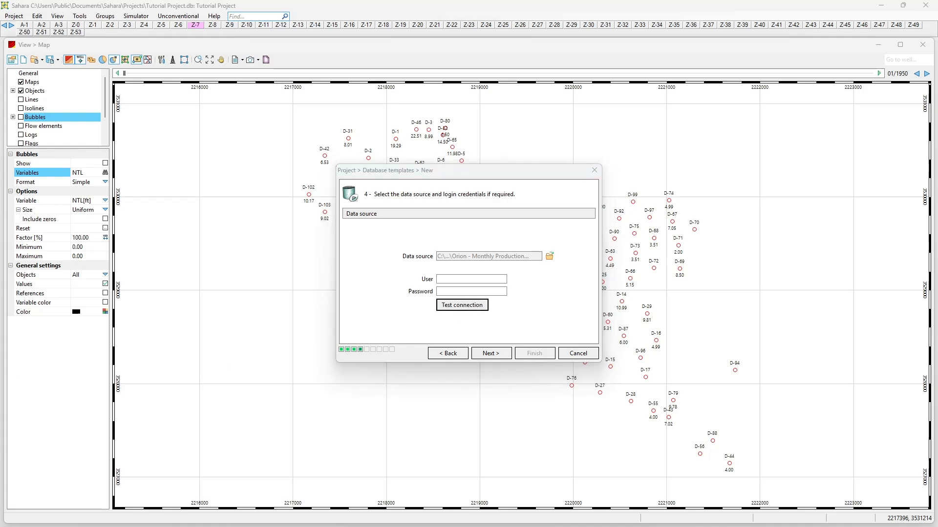
drag(217, 309, 386, 294)
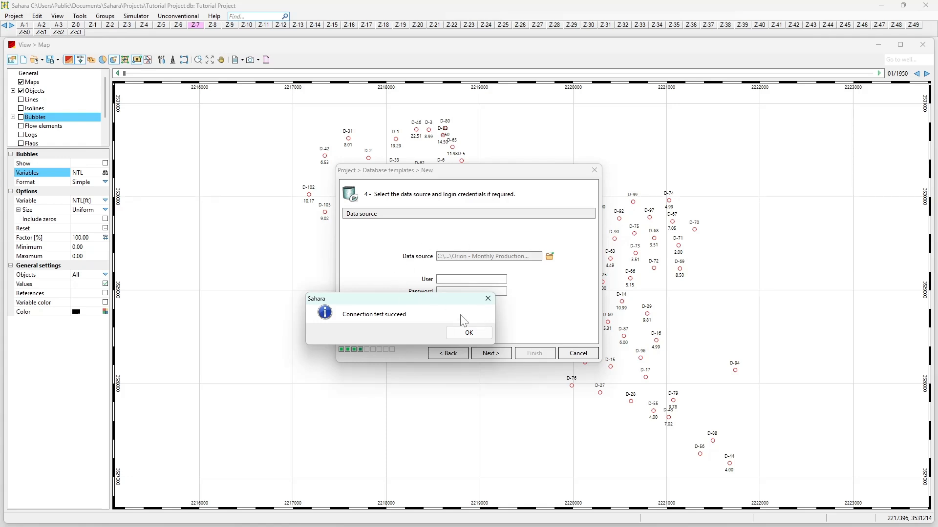
drag(435, 300, 504, 326)
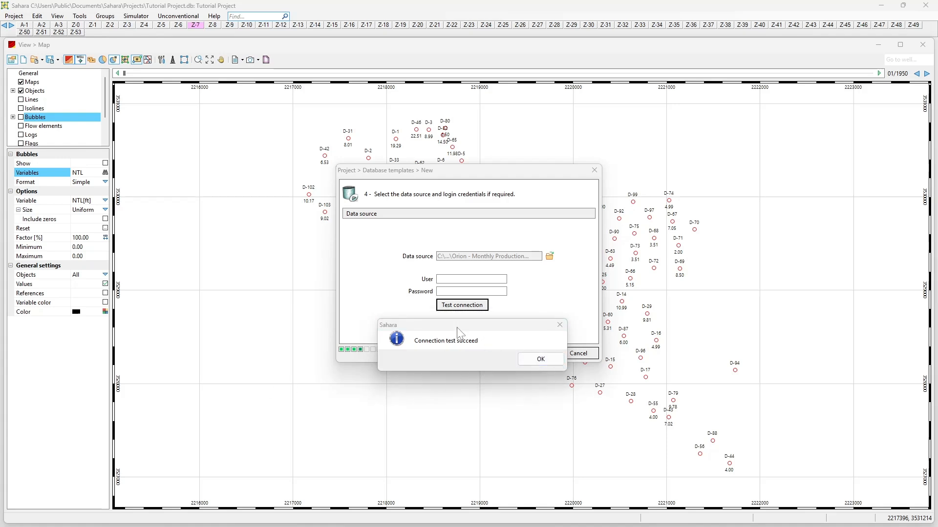
click(537, 360)
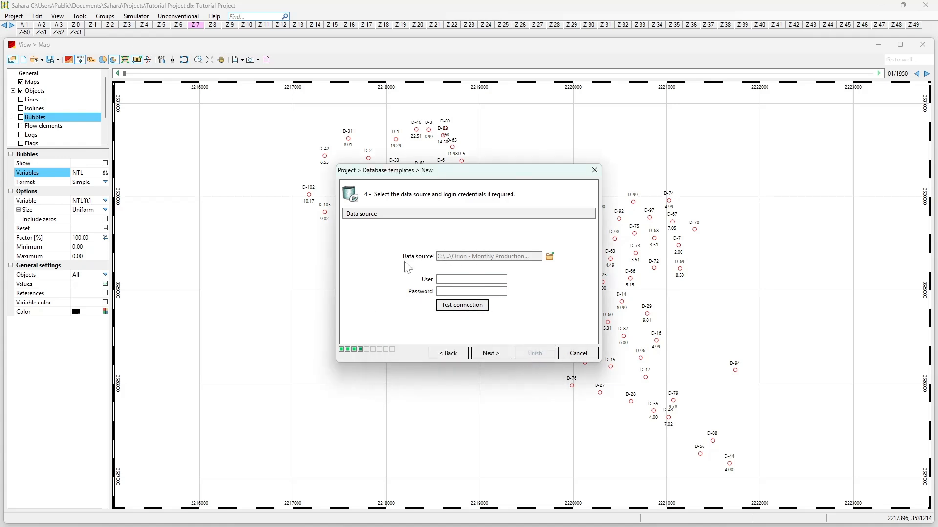
click(484, 353)
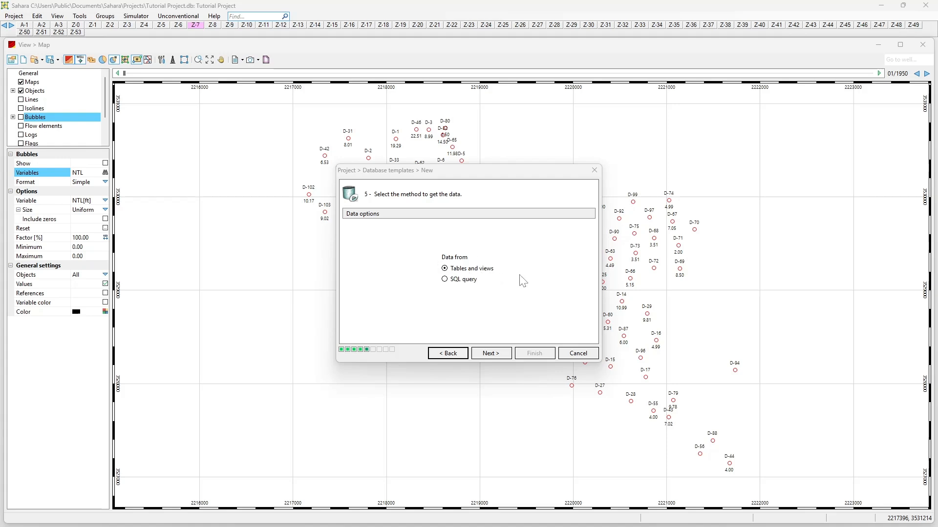
click(489, 353)
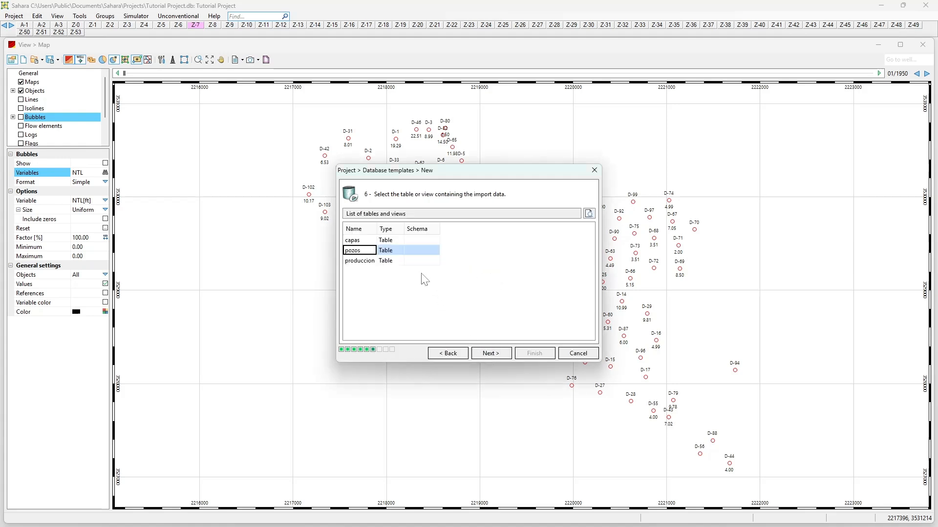
click(359, 241)
click(356, 253)
click(359, 261)
click(361, 250)
click(361, 240)
click(362, 250)
click(366, 262)
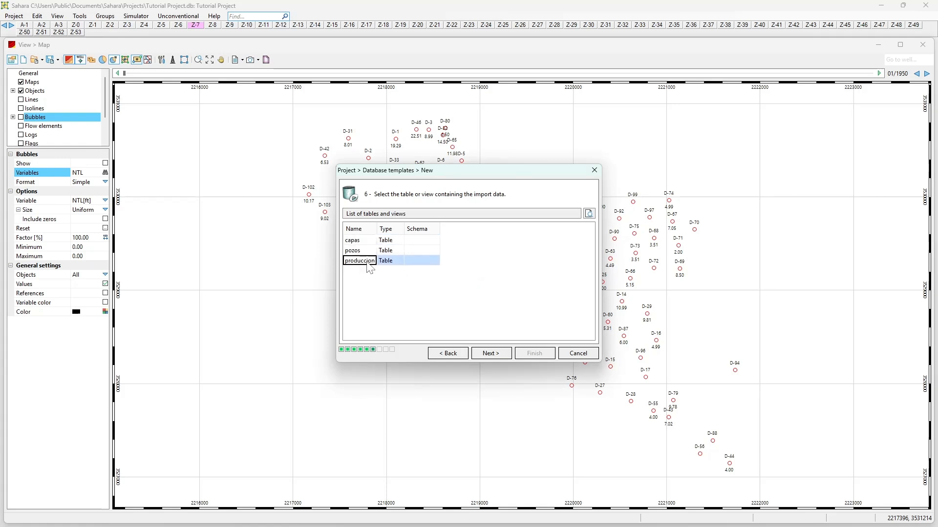
click(364, 251)
click(368, 261)
Preview the data in the capas table and close the preview.
click(366, 241)
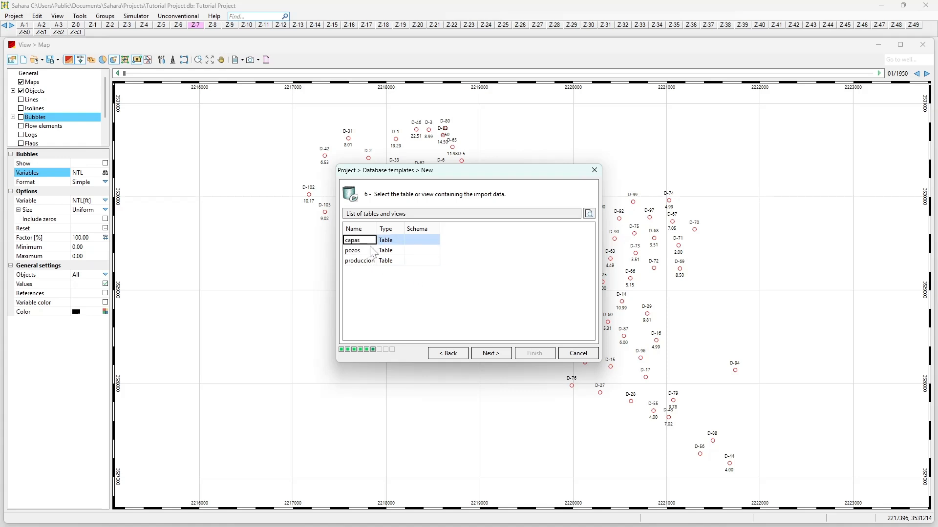
click(589, 214)
scroll(340, 279, down, 2)
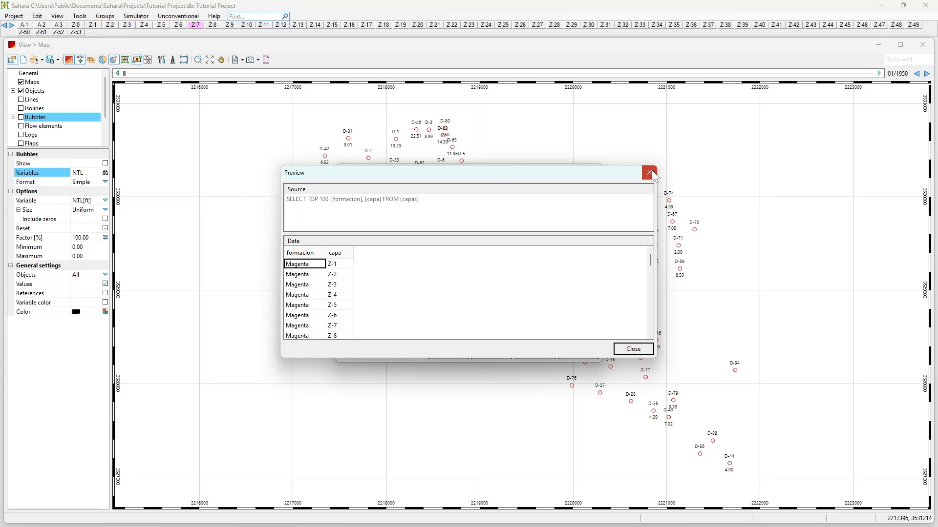
click(652, 171)
Preview the pozos table, look through its well records, and close the preview.
click(356, 251)
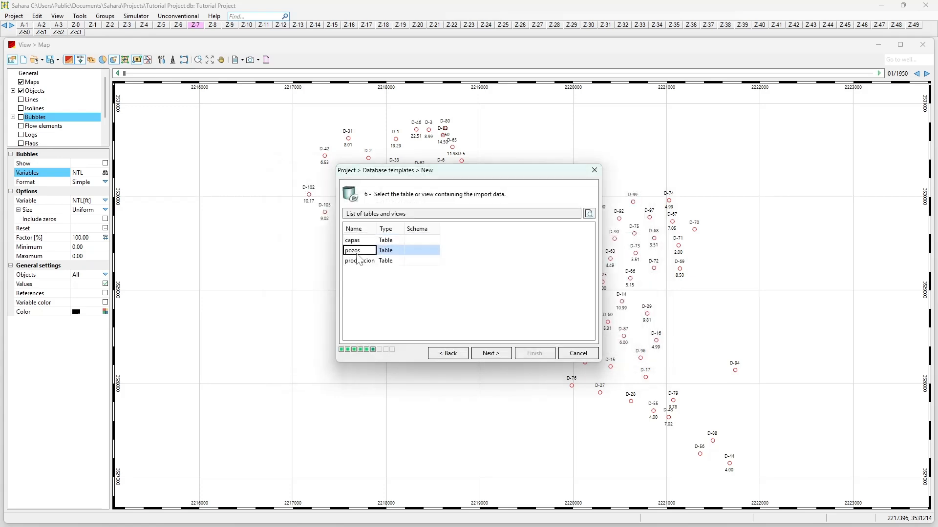
click(589, 214)
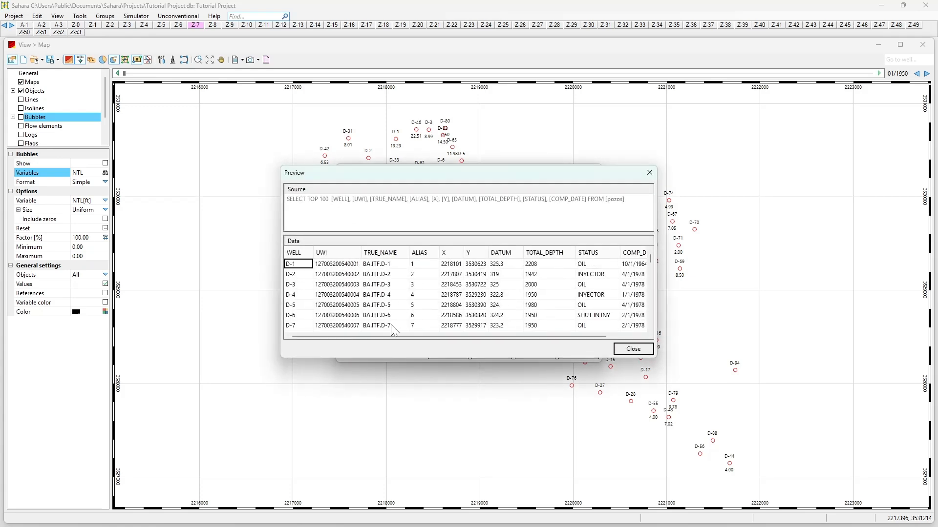
mouse_move(379, 336)
mouse_down()
mouse_move(411, 336)
mouse_move(383, 336)
mouse_up()
scroll(404, 316, down, 2)
scroll(405, 317, down, 20)
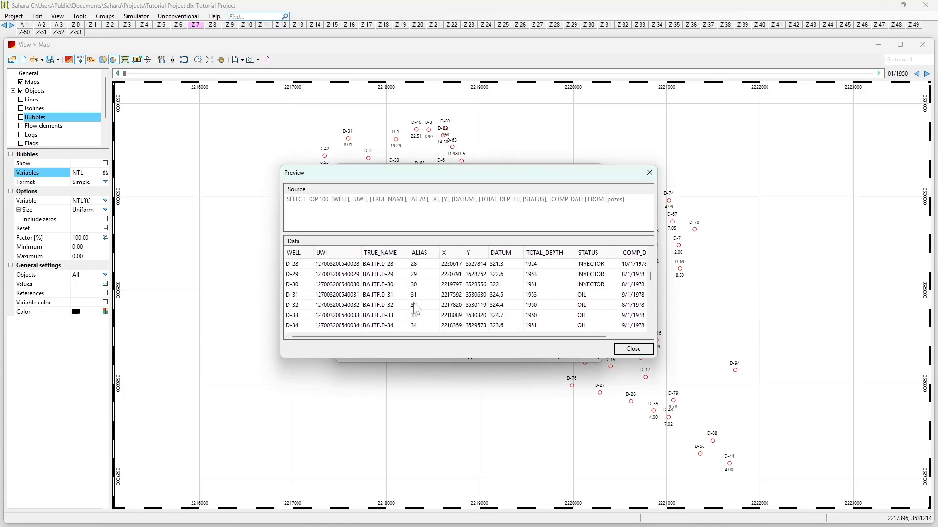
click(649, 172)
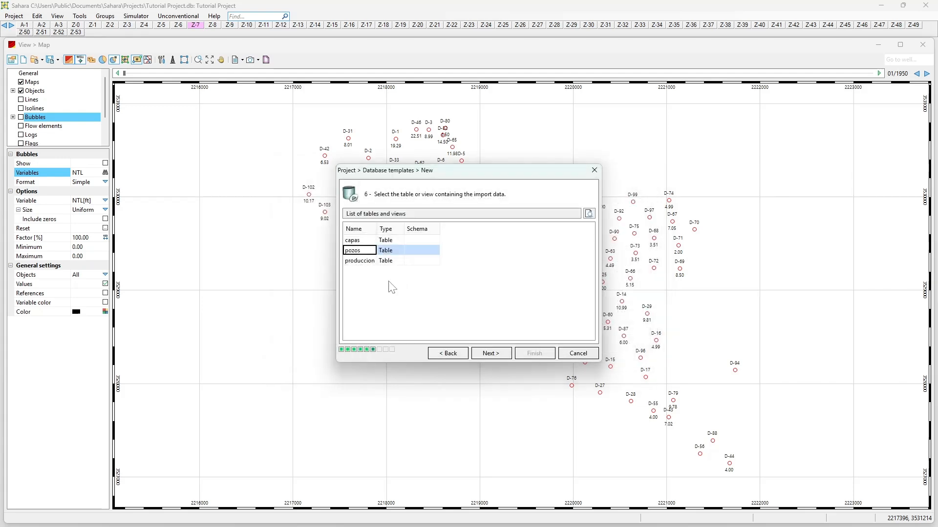
Preview the data in the produccion table, look through its monthly records, and close the preview.
click(372, 261)
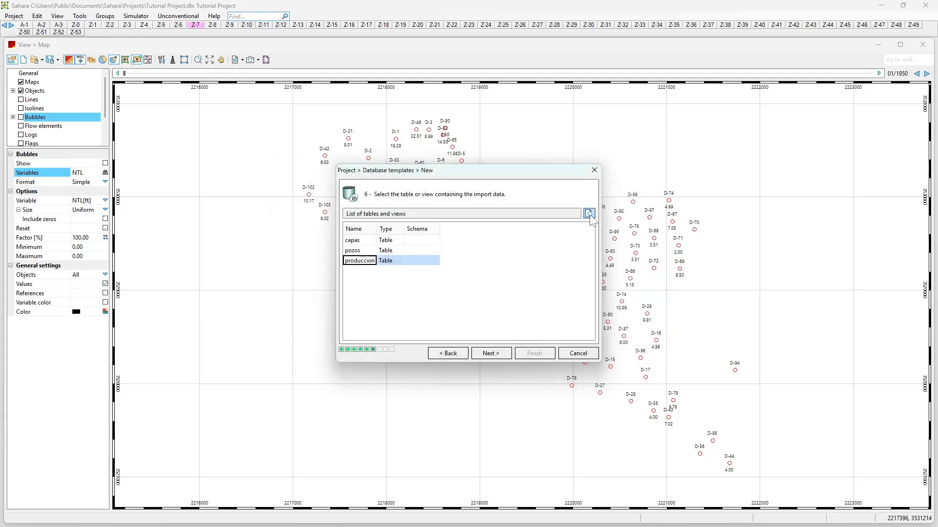
click(588, 214)
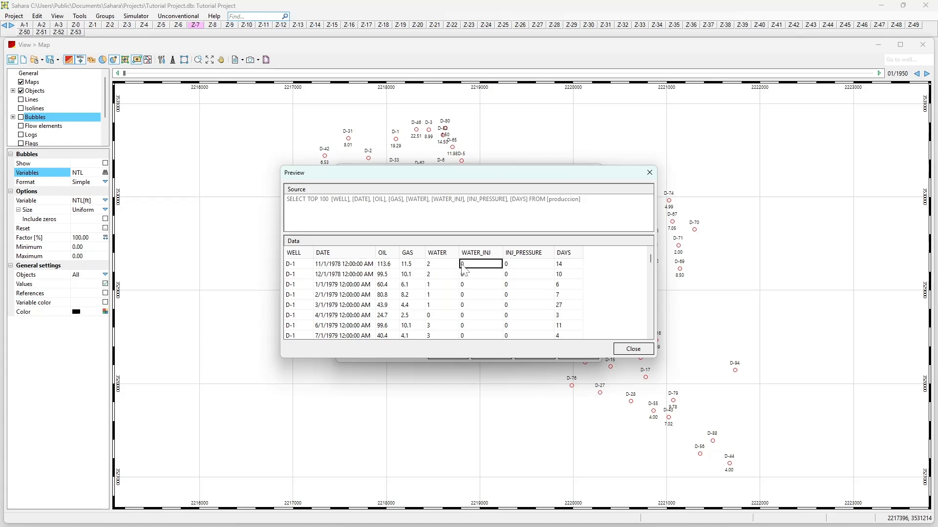
scroll(508, 274, down, 5)
scroll(481, 280, up, 5)
click(616, 348)
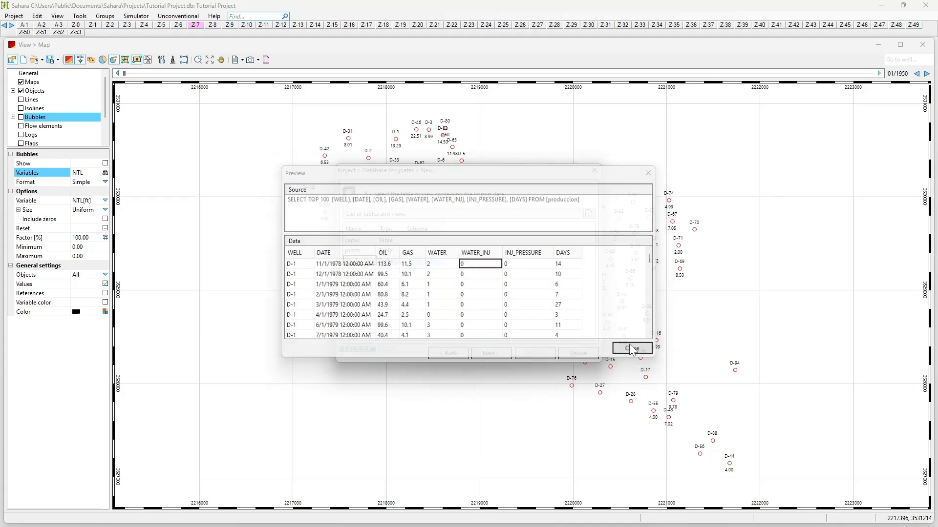
Recheck the produccion records in the preview and accept produccion as the table containing the import data.
click(588, 214)
scroll(433, 274, down, 3)
scroll(433, 275, up, 9)
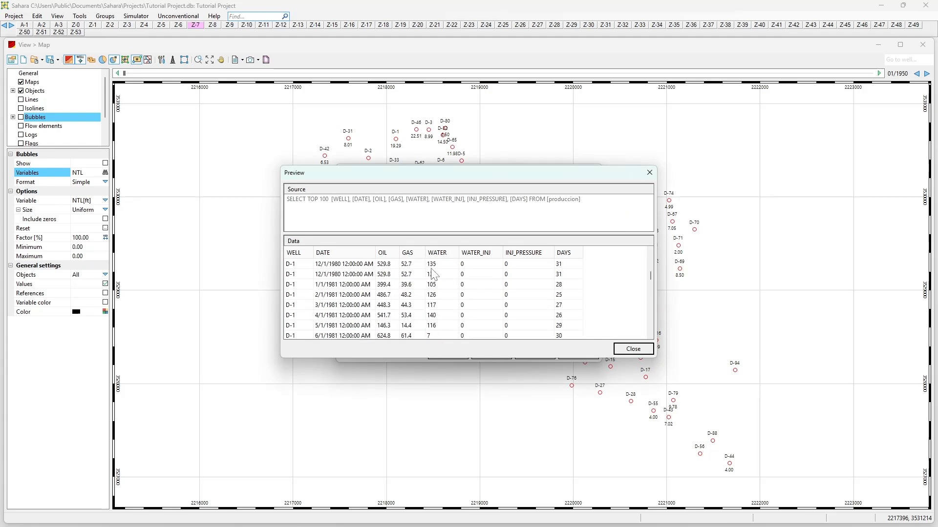
click(627, 350)
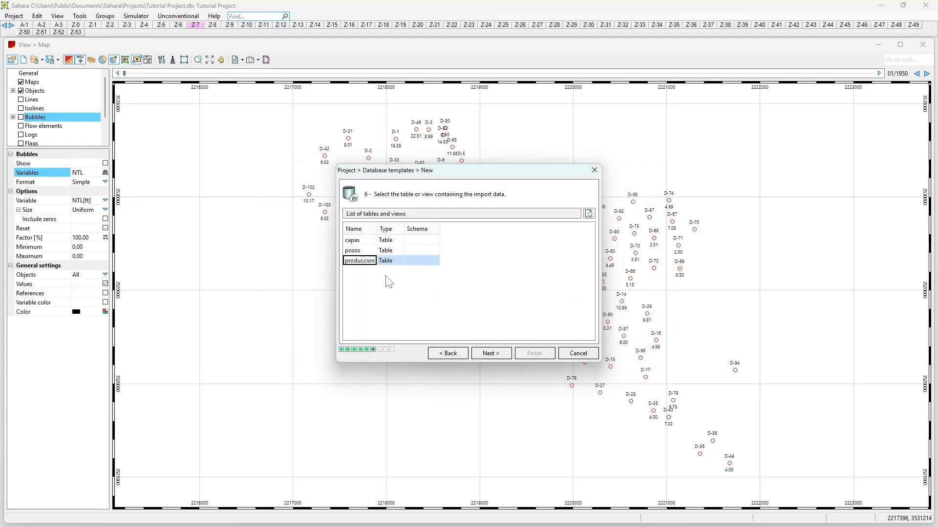
click(484, 353)
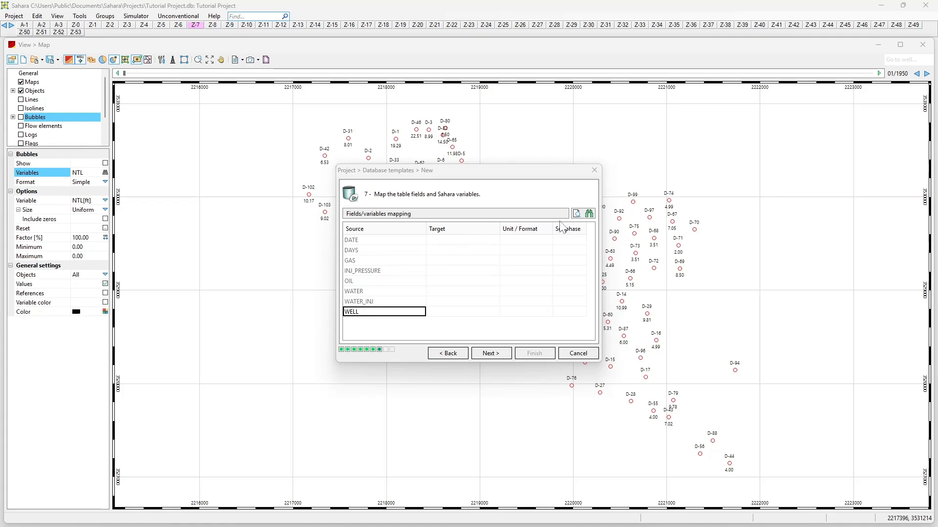
Map the table fields to Sahara variables automatically and set the DATE format to DMY, checking the dates in the data preview.
click(589, 213)
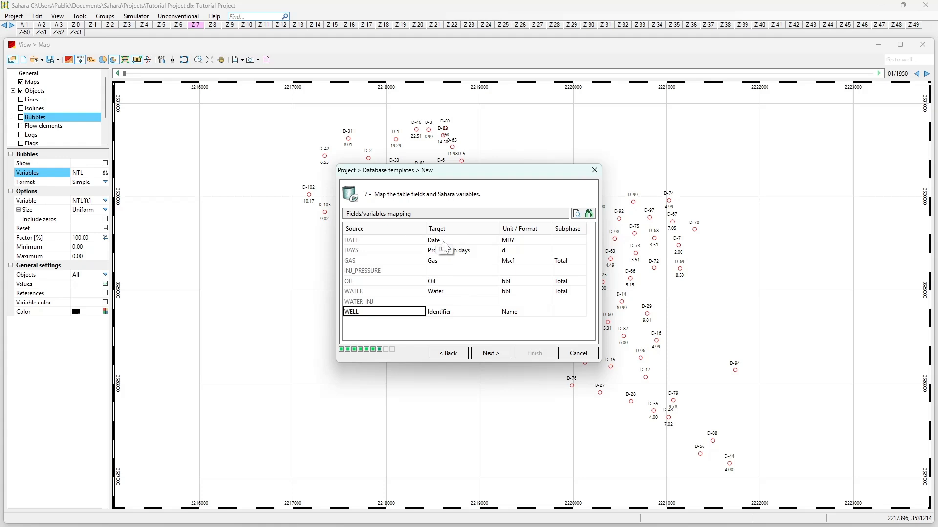
click(514, 240)
click(516, 244)
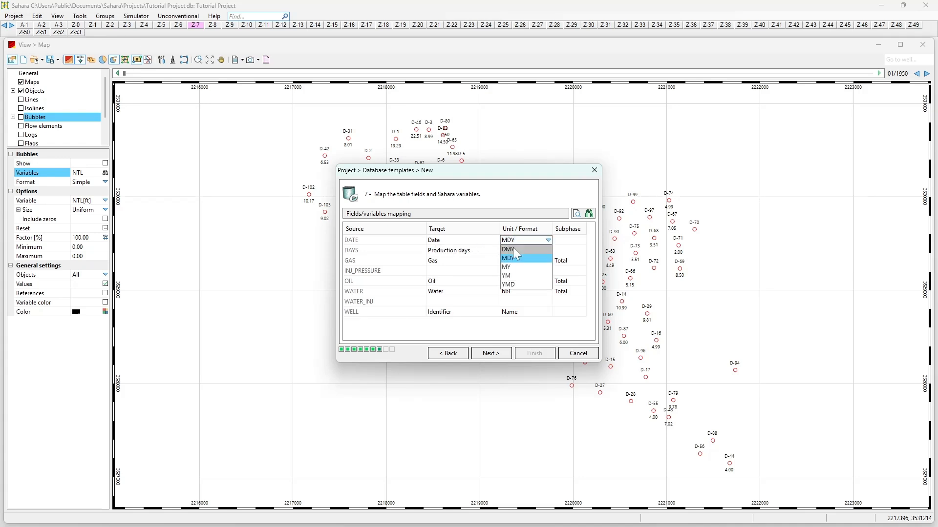
click(513, 247)
click(576, 213)
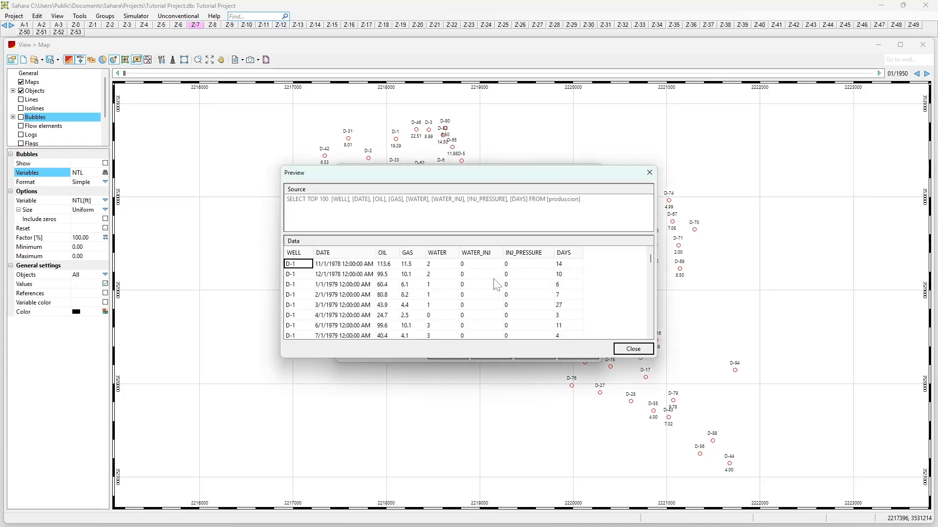
click(648, 174)
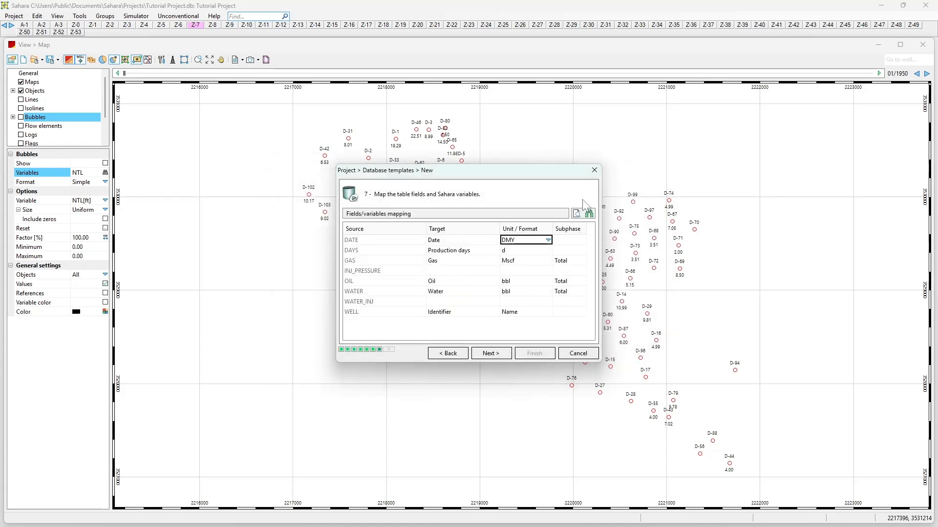
Check the DAYS mapping and set the GAS field's unit to k·m³, keeping its subphase as Total.
click(437, 253)
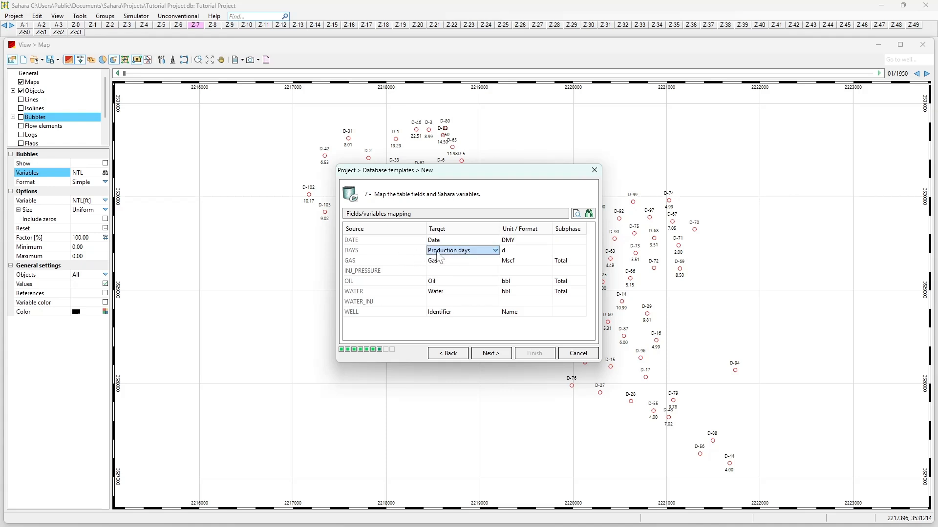
click(518, 251)
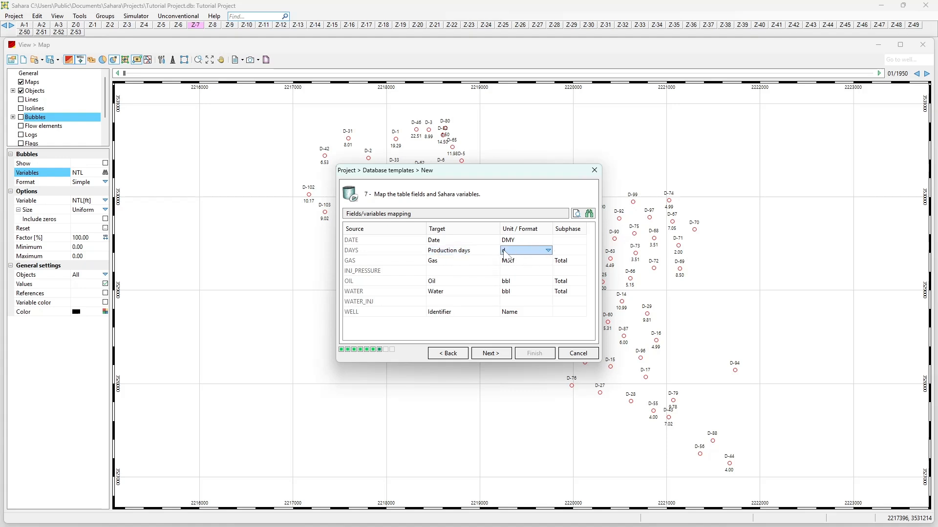
click(441, 266)
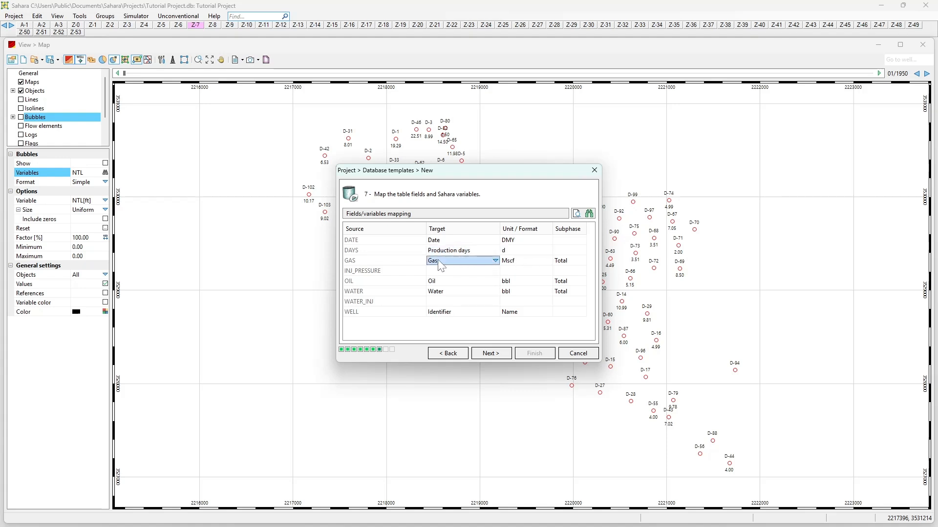
click(521, 266)
scroll(526, 283, up, 3)
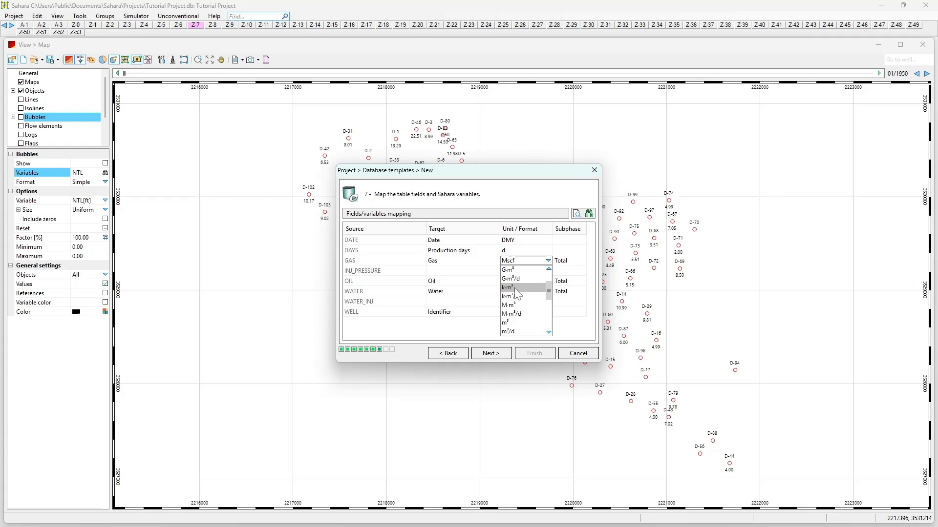
click(517, 289)
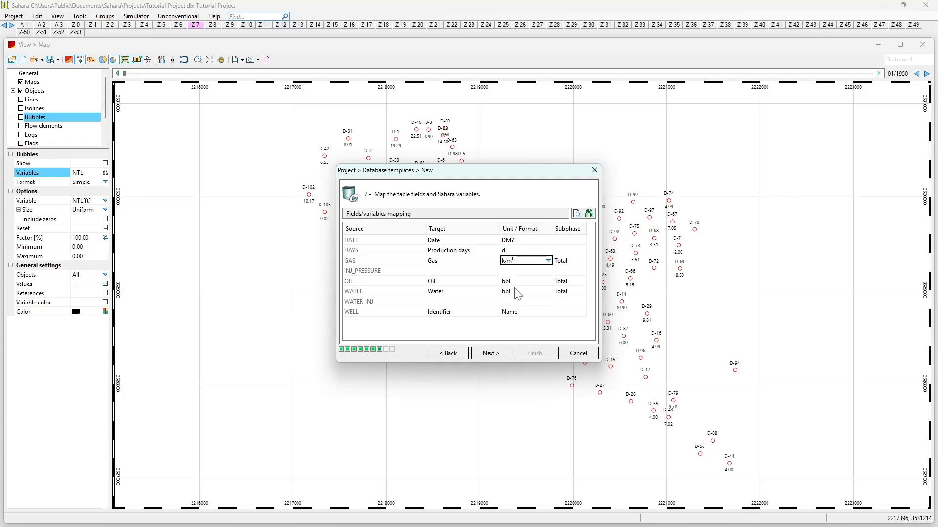
click(566, 261)
click(566, 261)
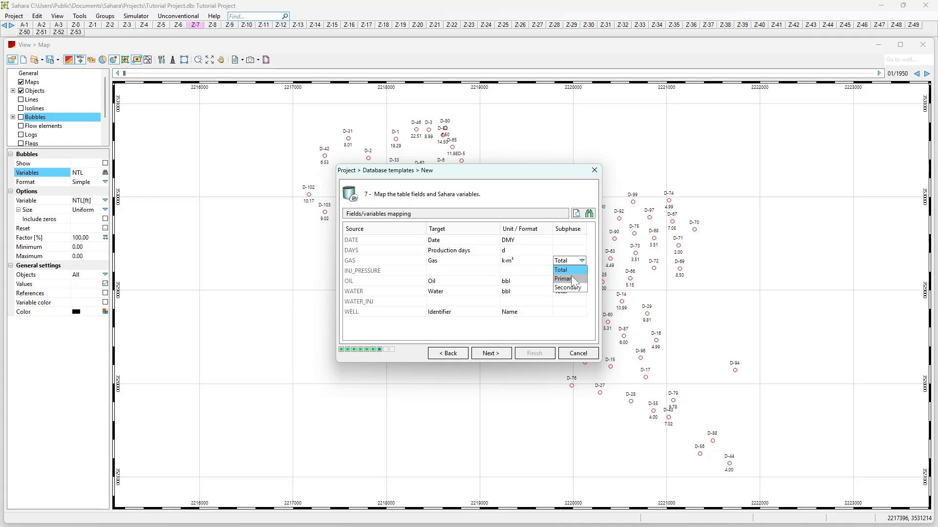
click(572, 270)
Map the INJ_PRESSURE field to Water inj. pressure with kgf/cm² as its unit.
click(399, 271)
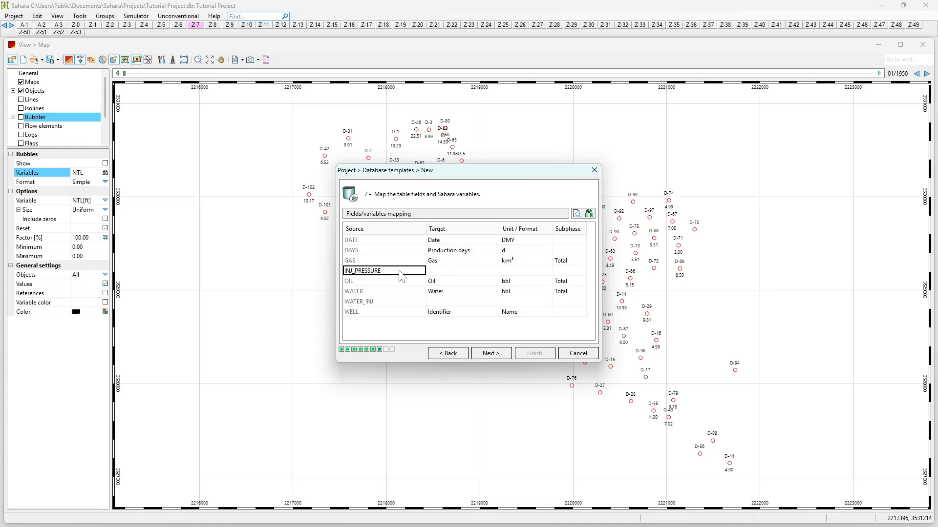
click(433, 272)
click(434, 272)
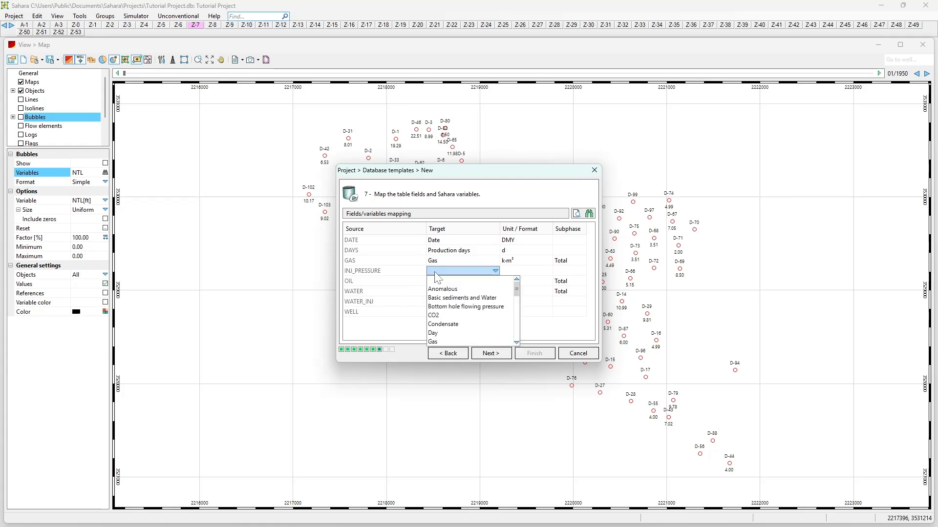
scroll(466, 320, down, 5)
scroll(470, 325, down, 3)
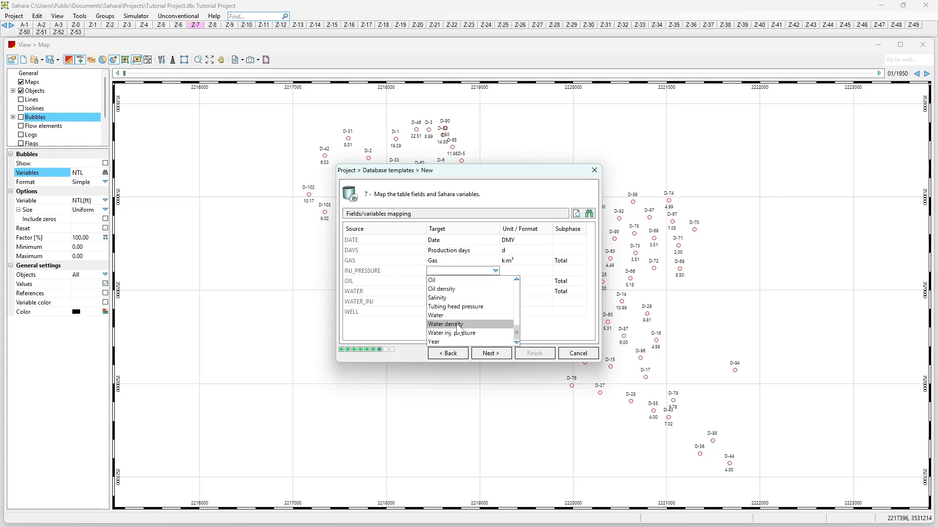
click(458, 341)
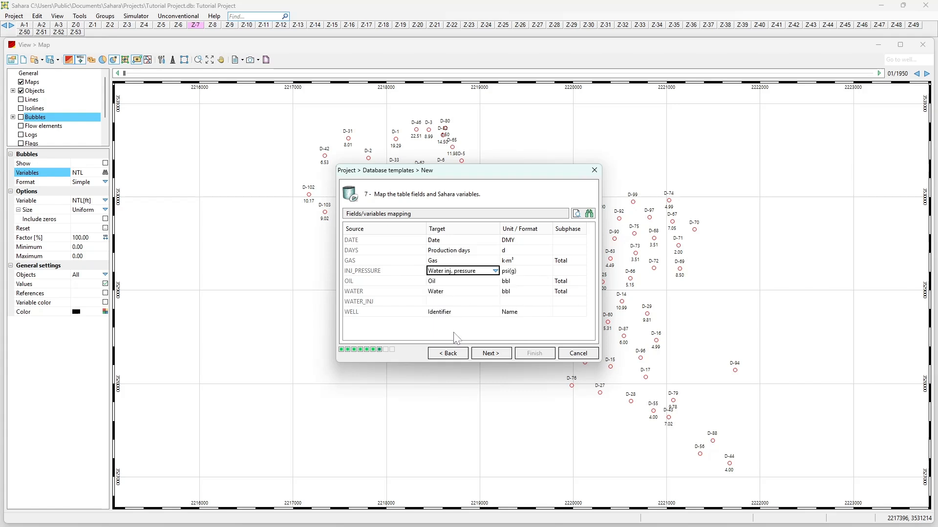
click(519, 274)
click(519, 273)
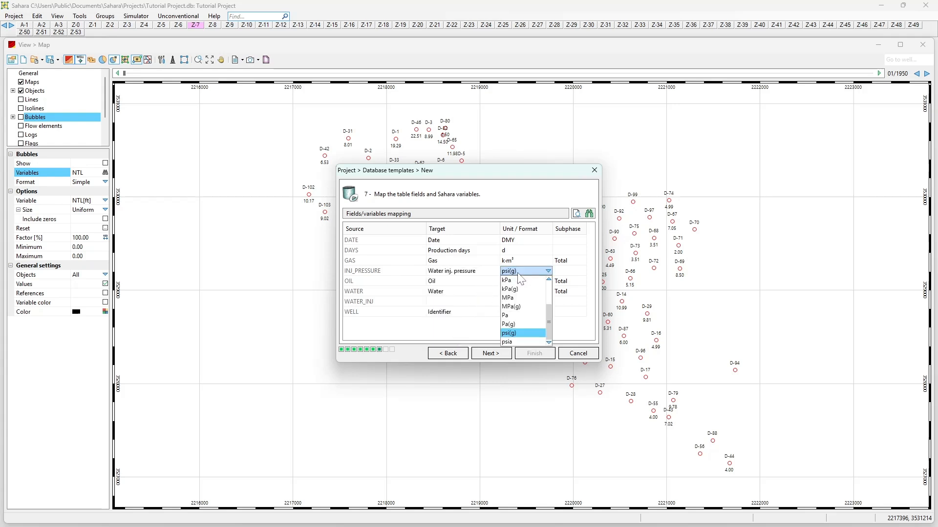
click(520, 308)
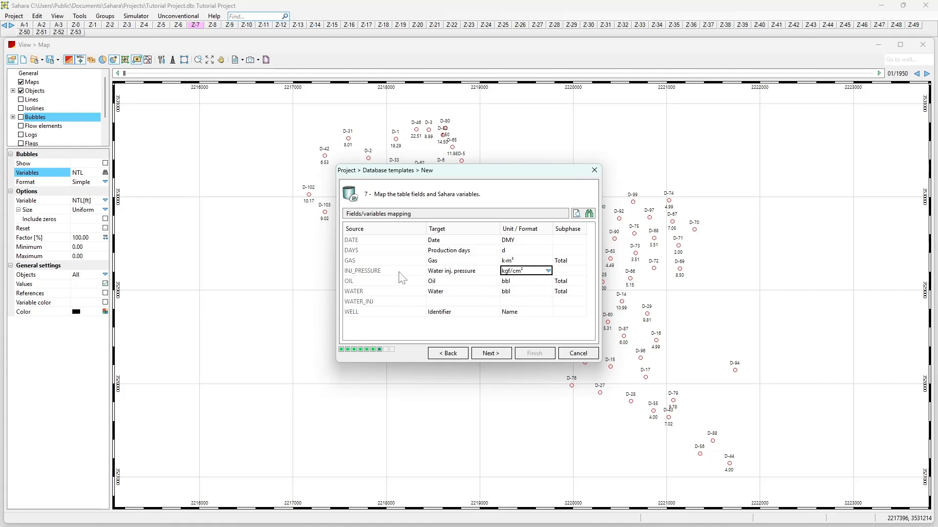
Set the units of the OIL and WATER fields to m³.
click(513, 282)
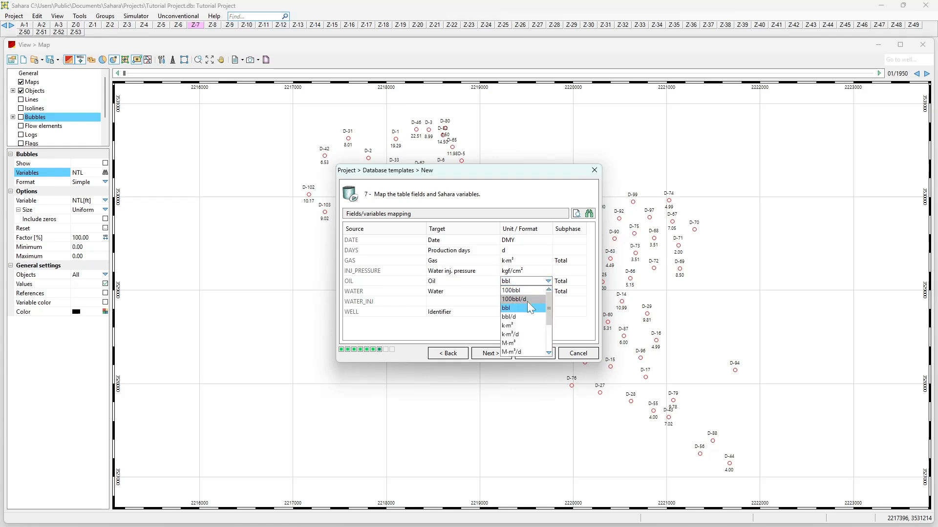
scroll(526, 322, down, 2)
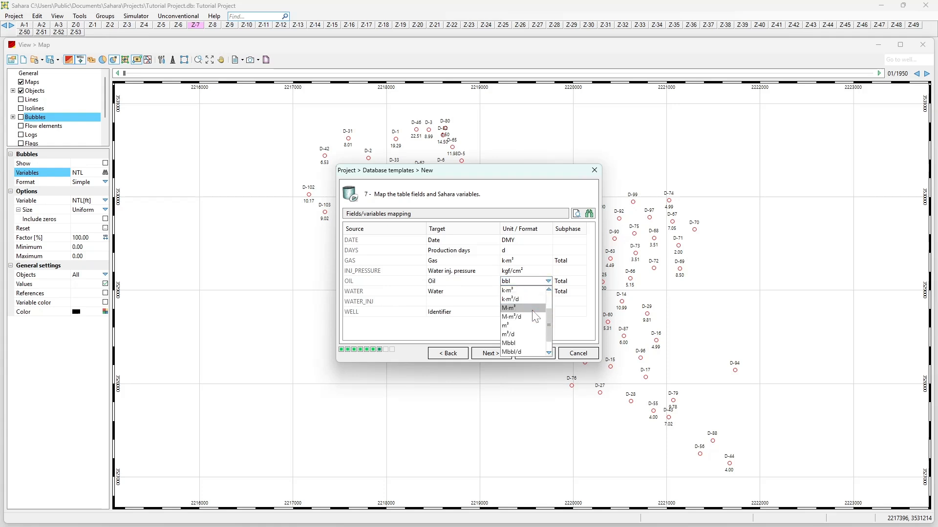
click(522, 326)
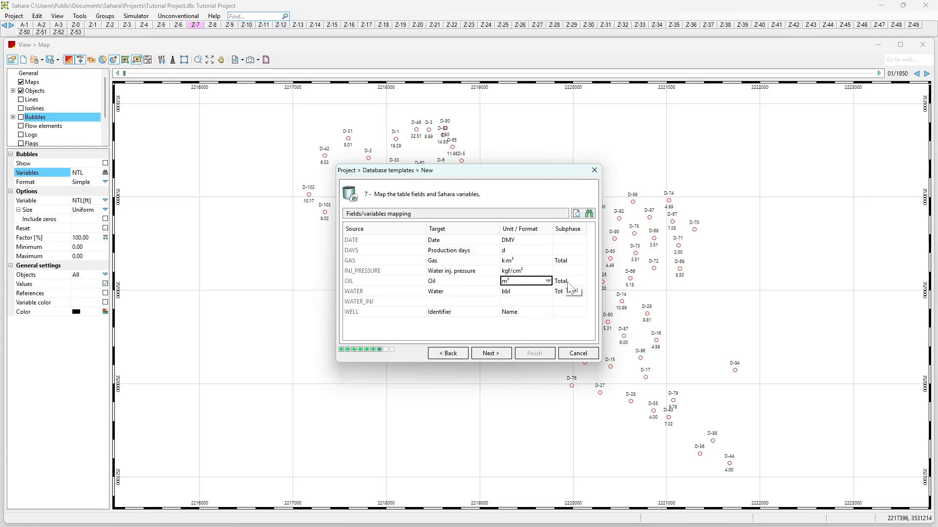
click(523, 292)
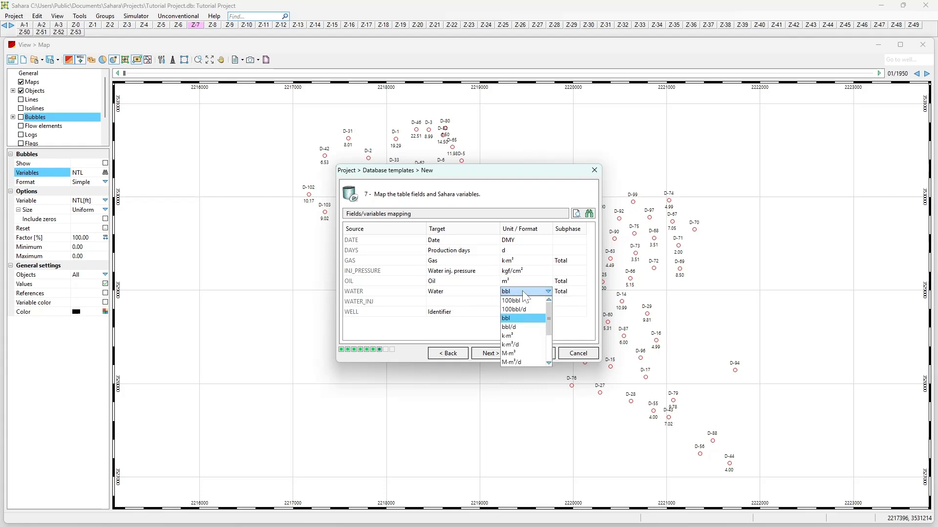
scroll(519, 322, down, 2)
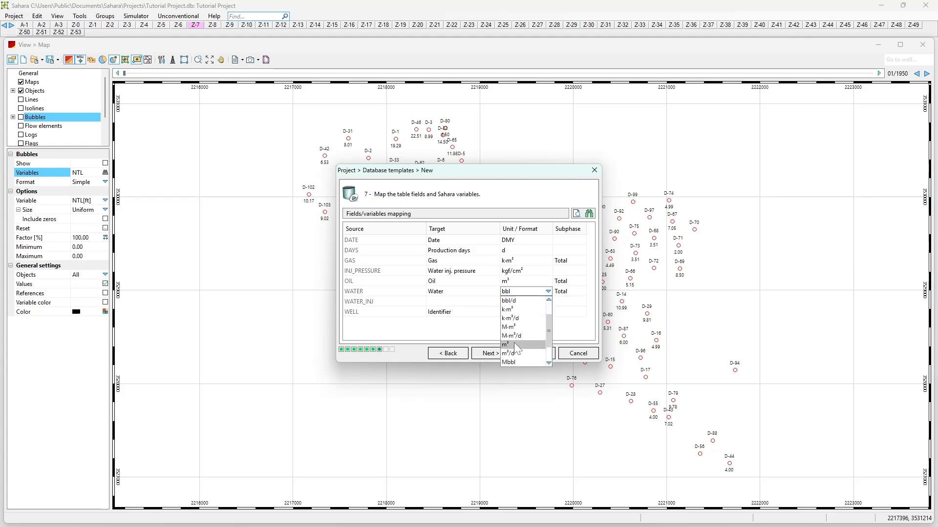
click(515, 342)
Map the WATER_INJ field to Injected Water and set its unit to m³.
click(437, 303)
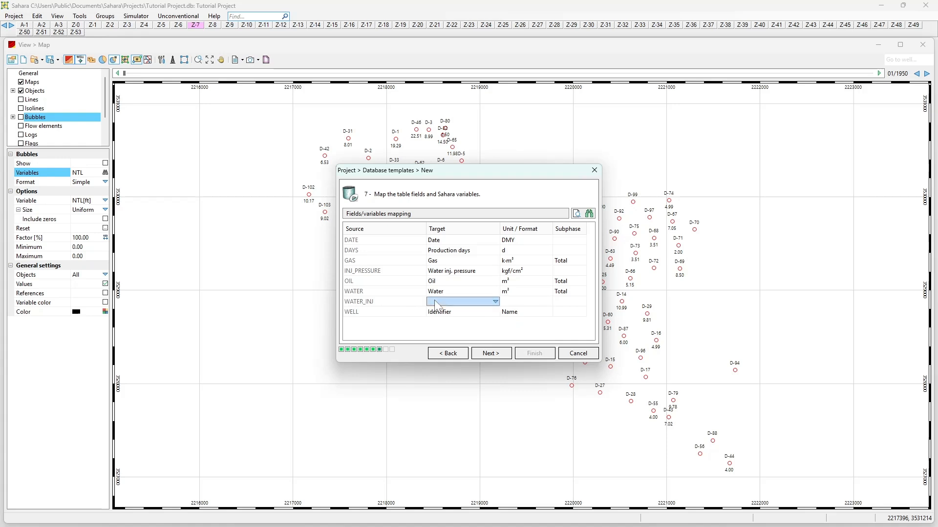
click(438, 301)
scroll(469, 341, down, 4)
scroll(474, 361, down, 2)
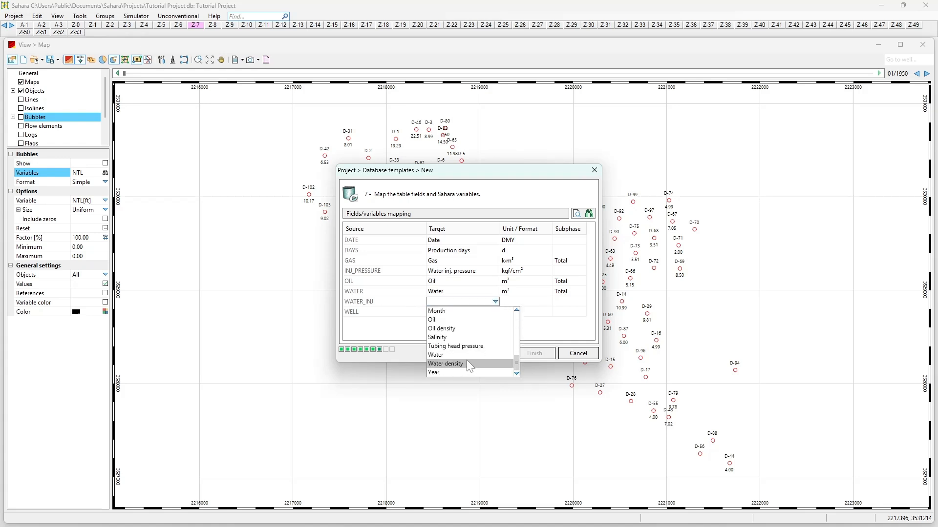
scroll(459, 349, up, 3)
scroll(461, 351, up, 1)
click(457, 337)
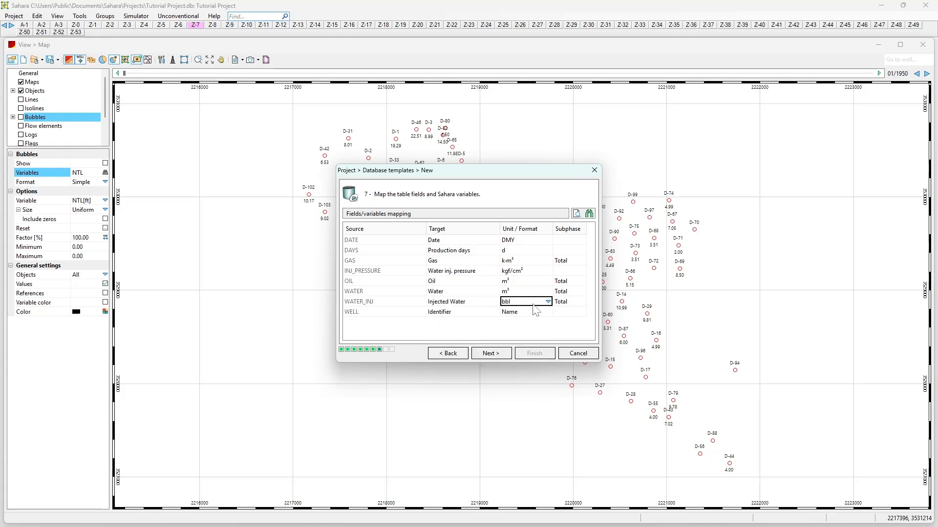
click(533, 306)
click(526, 317)
Review the WELL identifier and the other field targets, and accept the field mapping.
click(462, 314)
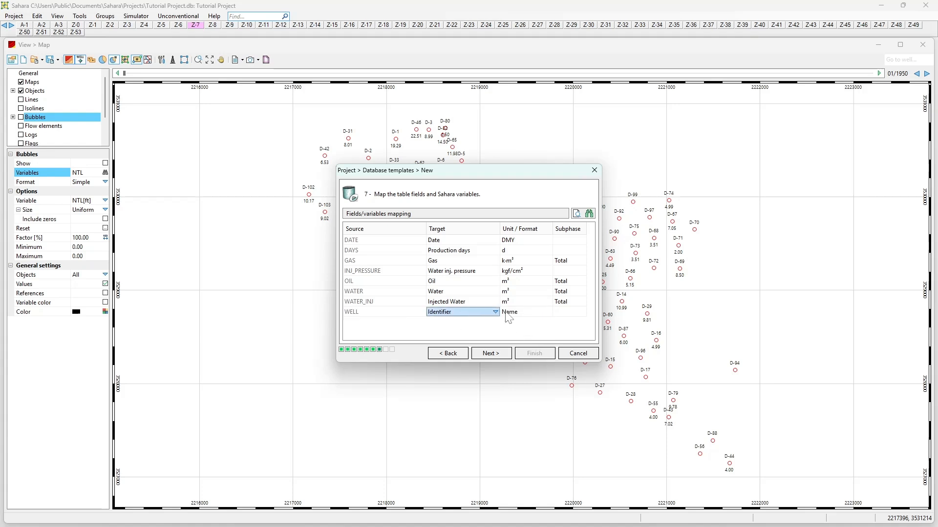
click(525, 333)
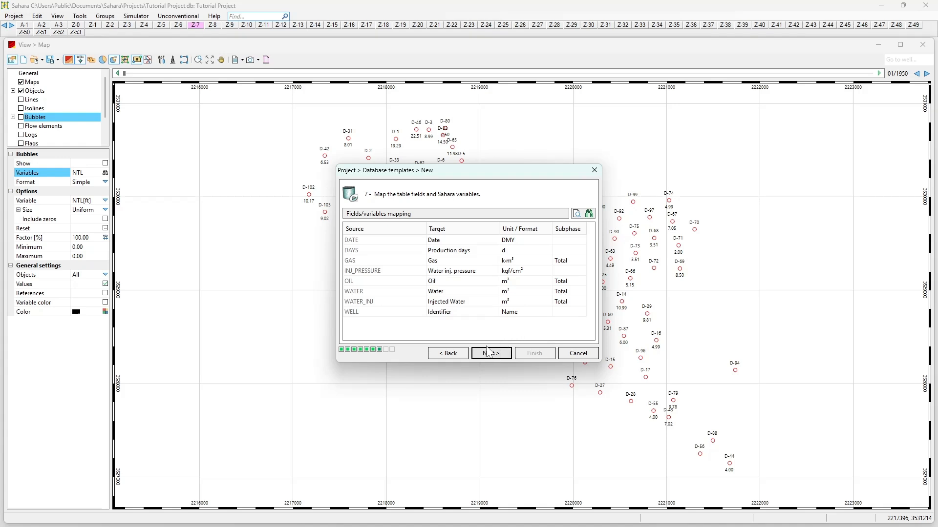
click(362, 252)
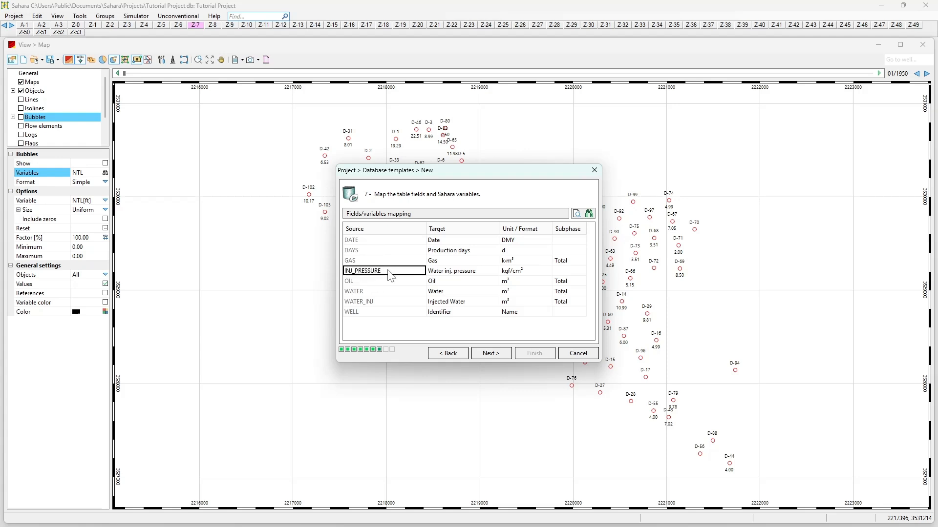
click(437, 239)
click(441, 250)
click(442, 261)
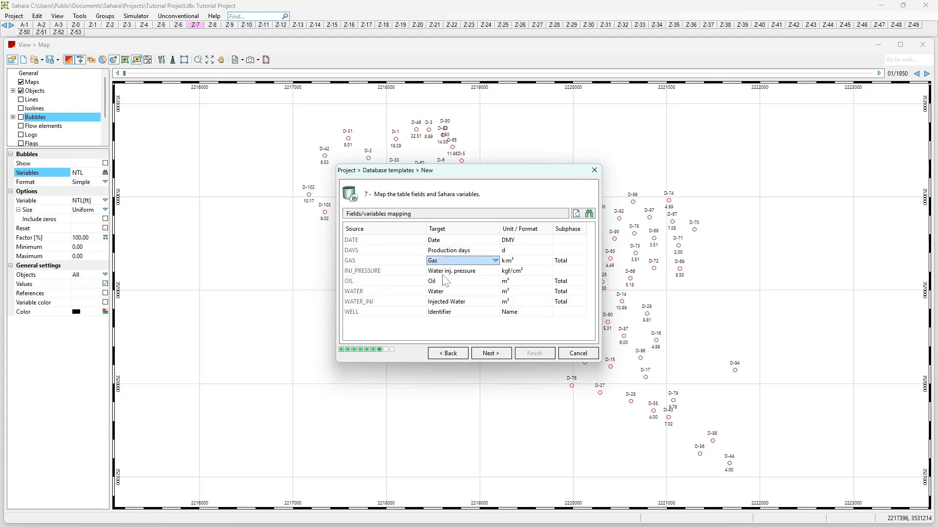
click(441, 273)
click(485, 353)
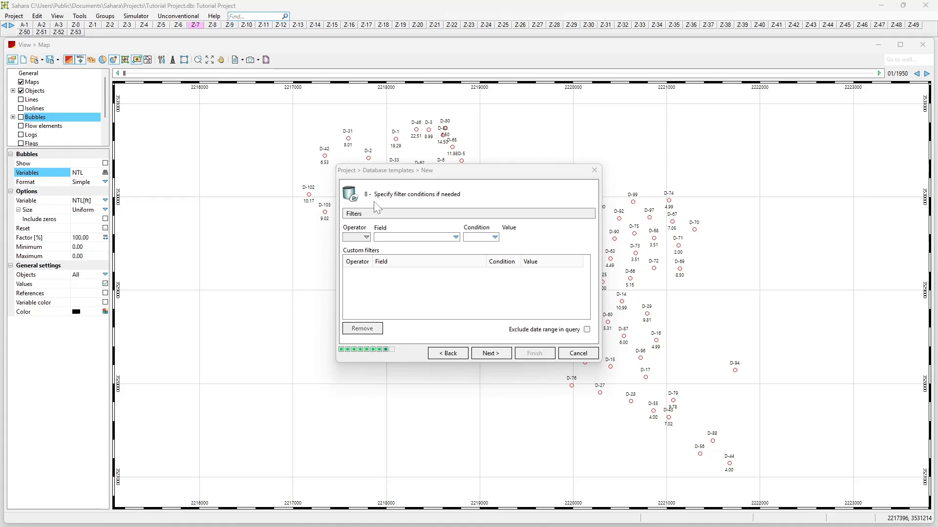
Leave the custom filters empty, check the template summary, and save the Monthly Productions template.
click(385, 238)
click(385, 239)
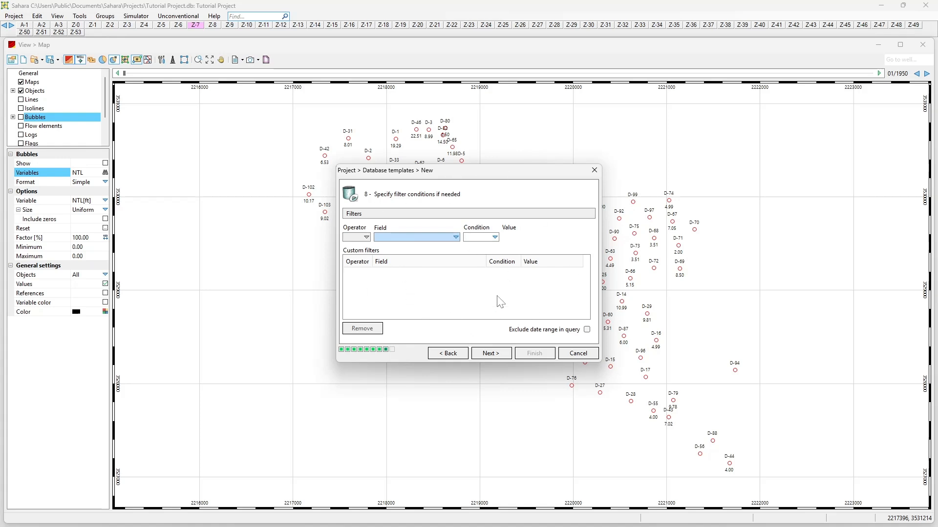
click(501, 354)
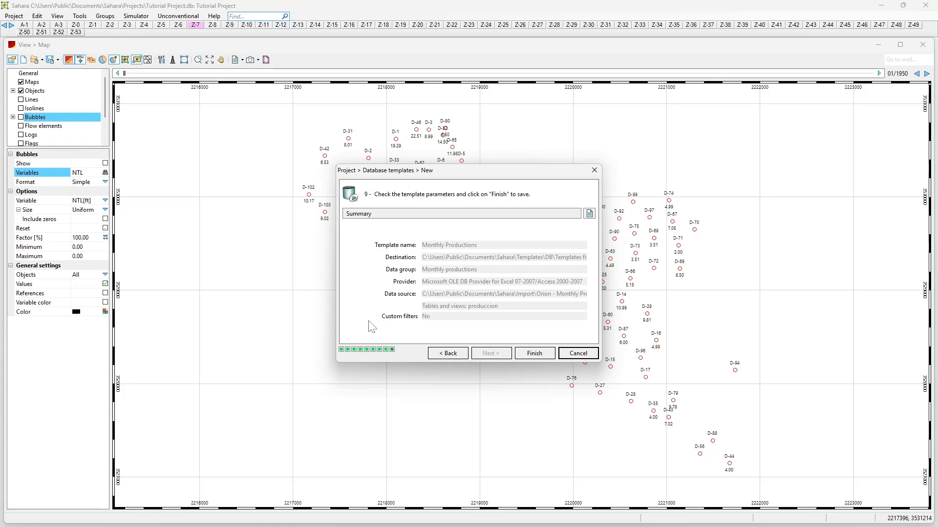
click(529, 355)
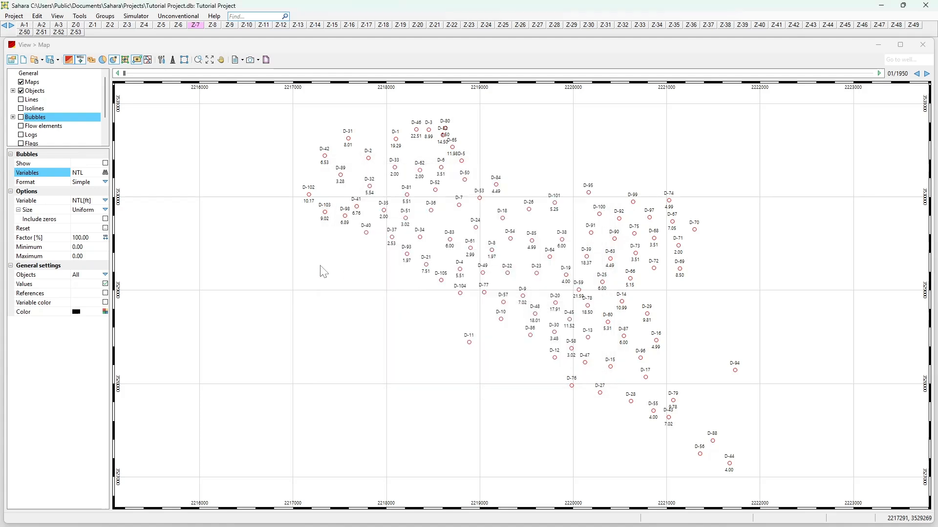